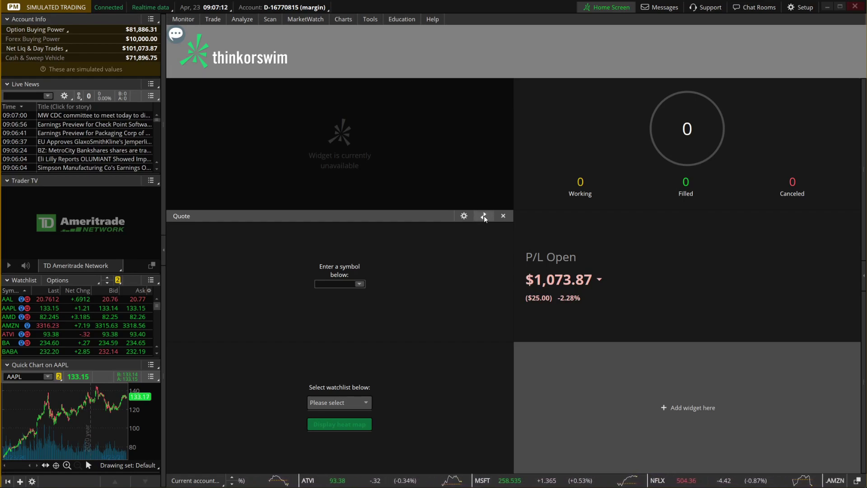
Replace the Quote widget on the home screen with the Portfolio Structure widget from My Account & Portfolio
{"action": "left_click", "coordinate": [483, 215]}
{"action": "left_click", "coordinate": [281, 229]}
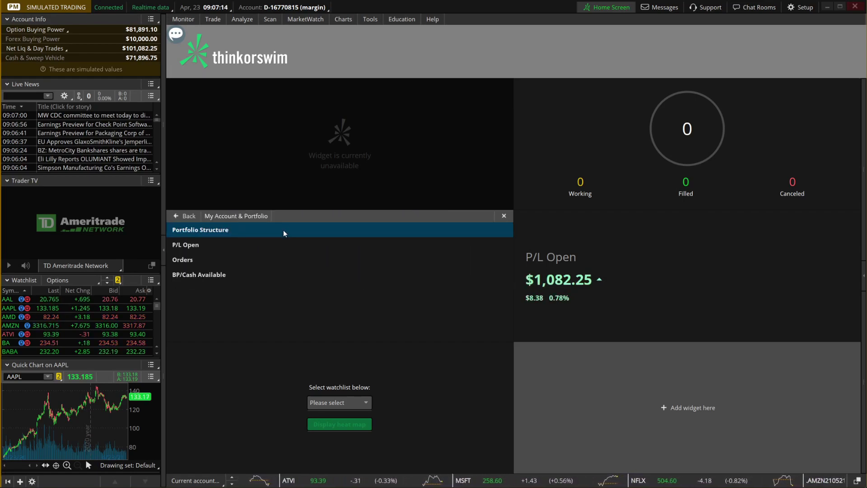
{"action": "left_click", "coordinate": [283, 229]}
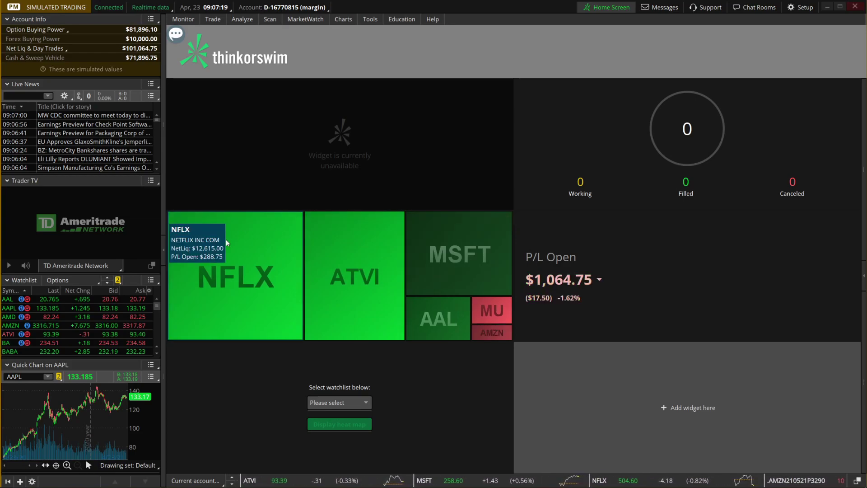
{"action": "mouse_move", "coordinate": [313, 269]}
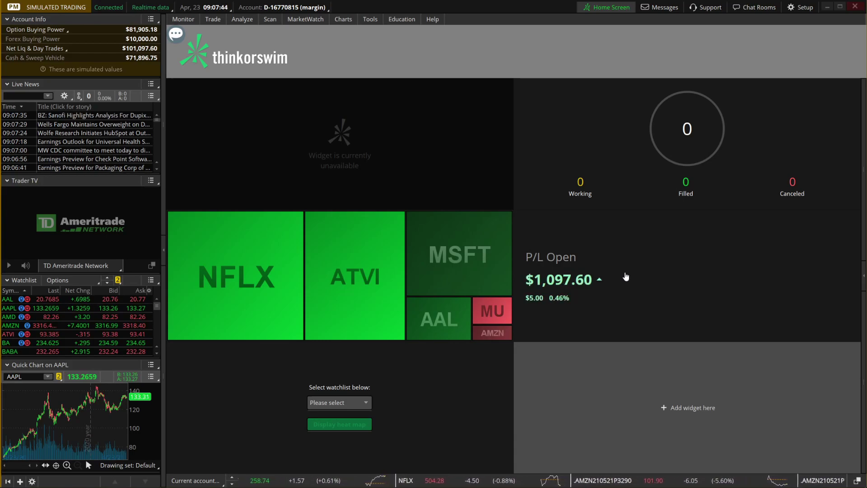
Open the Activity and Positions page to view the account's position statement
{"action": "mouse_move", "coordinate": [182, 25]}
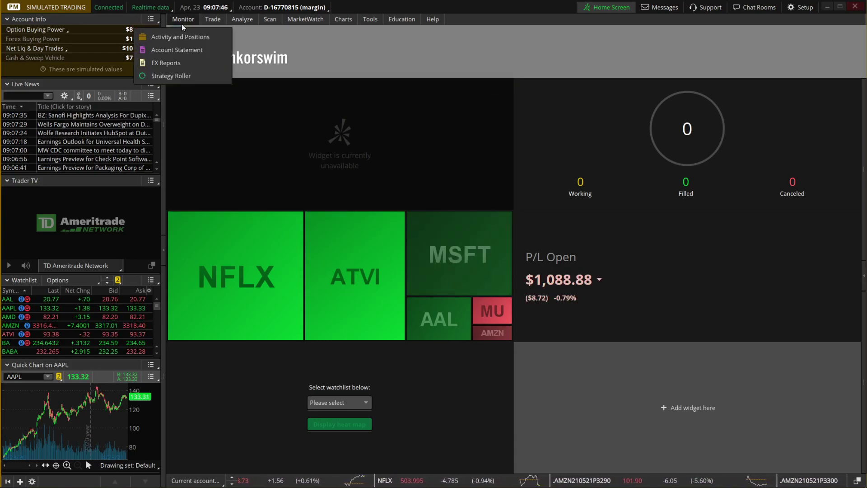
{"action": "mouse_move", "coordinate": [240, 20]}
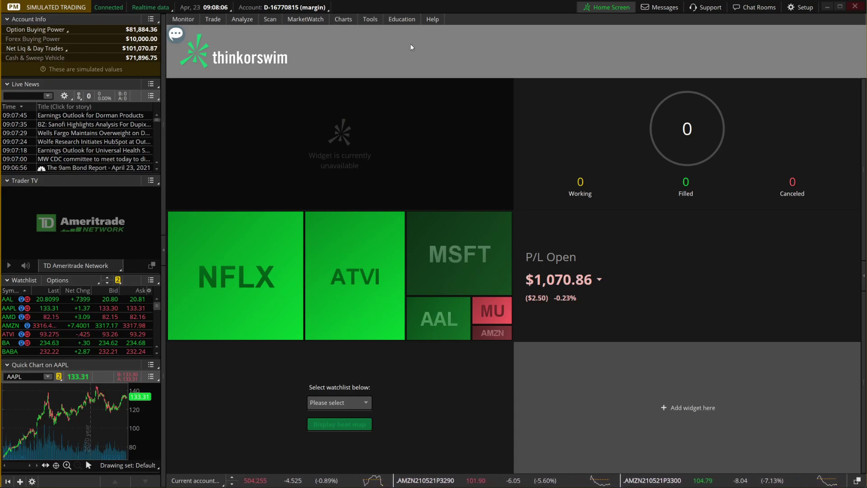
{"action": "left_click", "coordinate": [187, 22]}
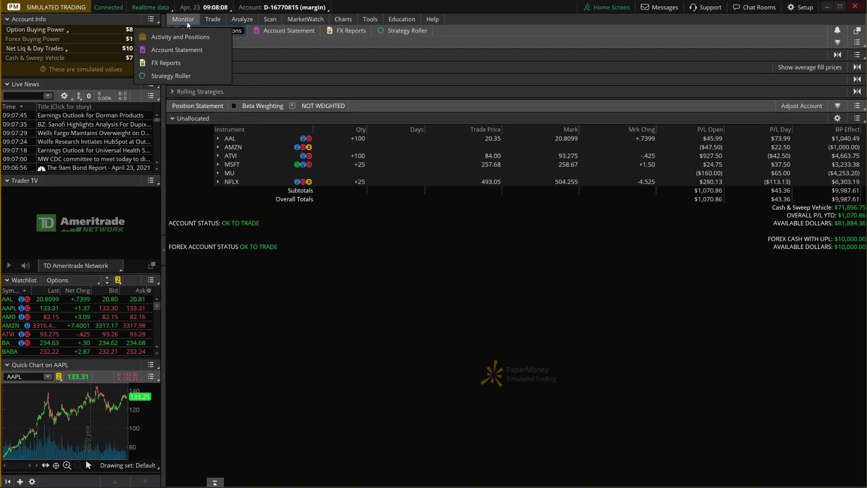
{"action": "left_click", "coordinate": [185, 37]}
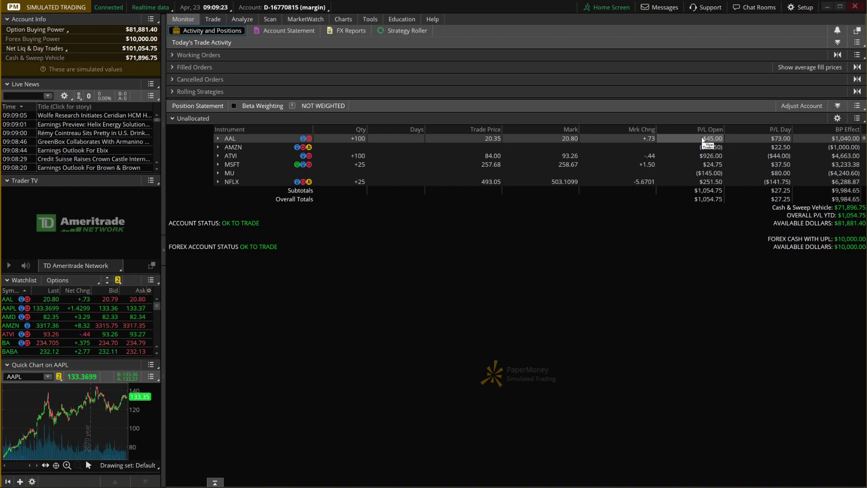
Add the Div. Yield column to the current column set of the Unallocated position group
{"action": "left_click", "coordinate": [837, 120]}
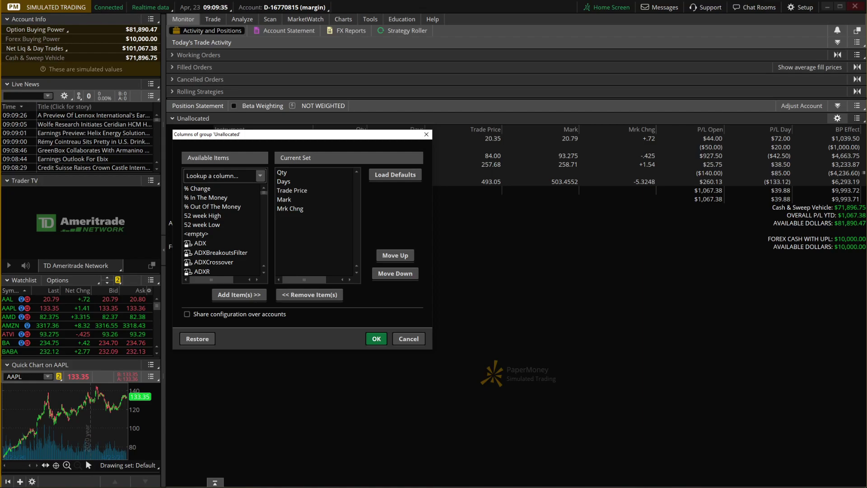
{"action": "type", "text": "div"}
{"action": "left_click", "coordinate": [196, 252]}
{"action": "left_click", "coordinate": [239, 294]}
Find and add the P/L Percent column to the Unallocated group's set, and apply the column changes
{"action": "double_click", "coordinate": [206, 177]}
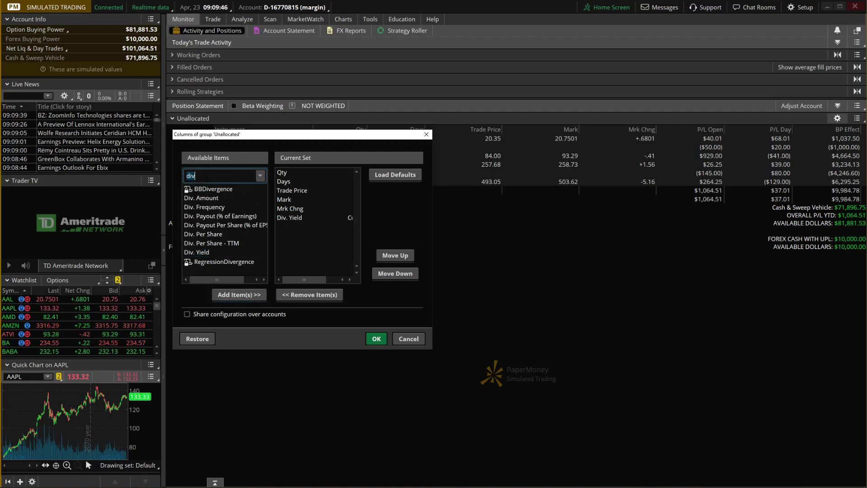
{"action": "type", "text": "p/l"}
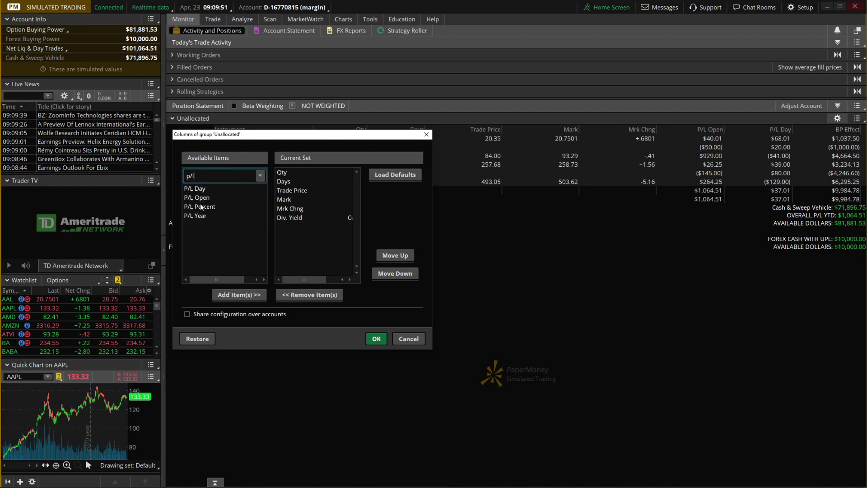
{"action": "left_click", "coordinate": [201, 207]}
{"action": "double_click", "coordinate": [201, 208]}
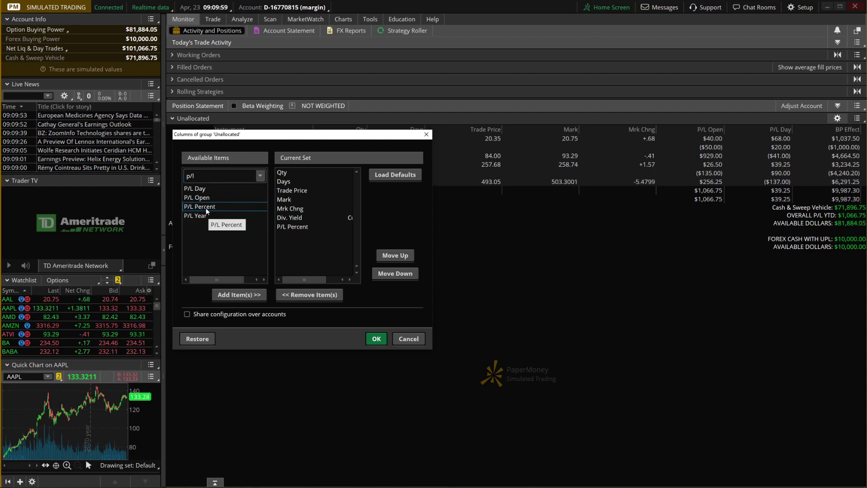
{"action": "left_click", "coordinate": [376, 338]}
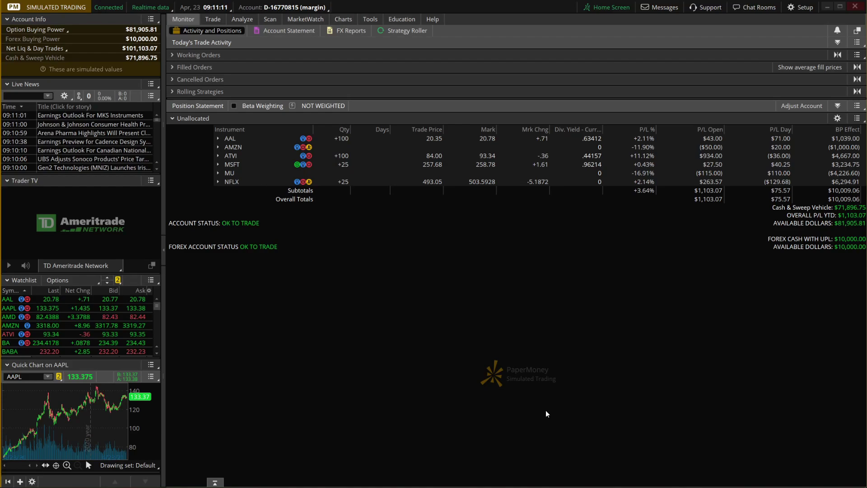
Move the AAL position into a new group named Stock
{"action": "right_click", "coordinate": [235, 138]}
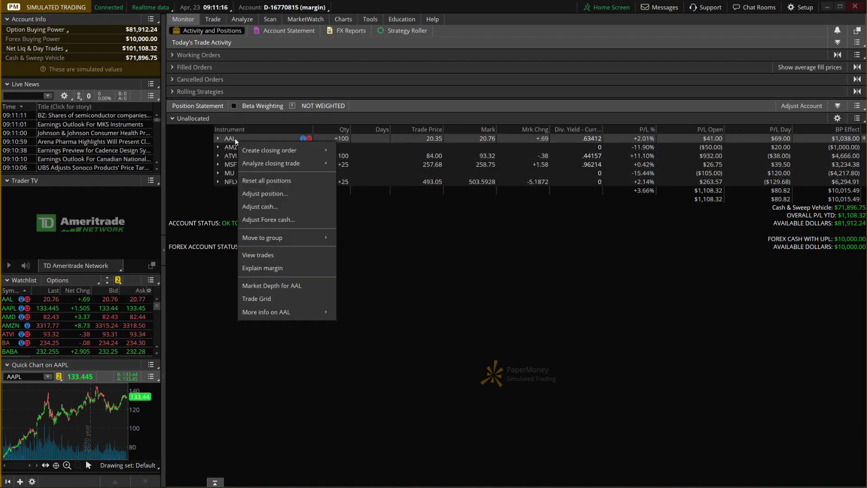
{"action": "mouse_move", "coordinate": [296, 237]}
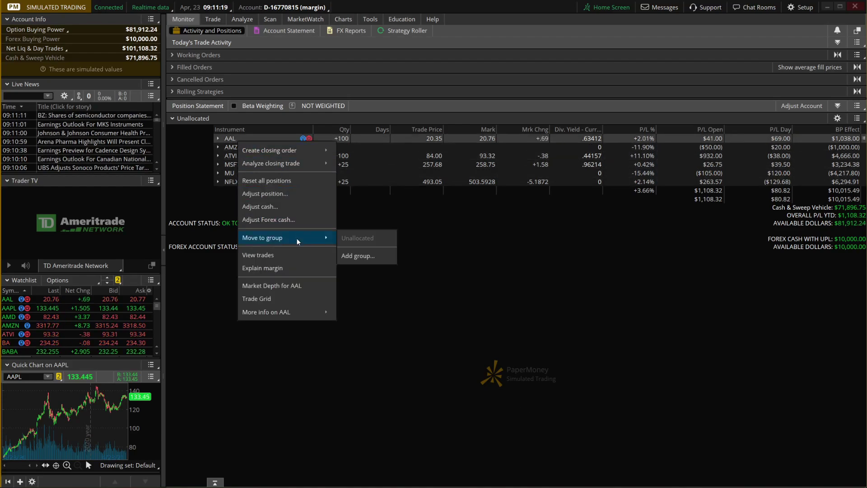
{"action": "left_click", "coordinate": [356, 256]}
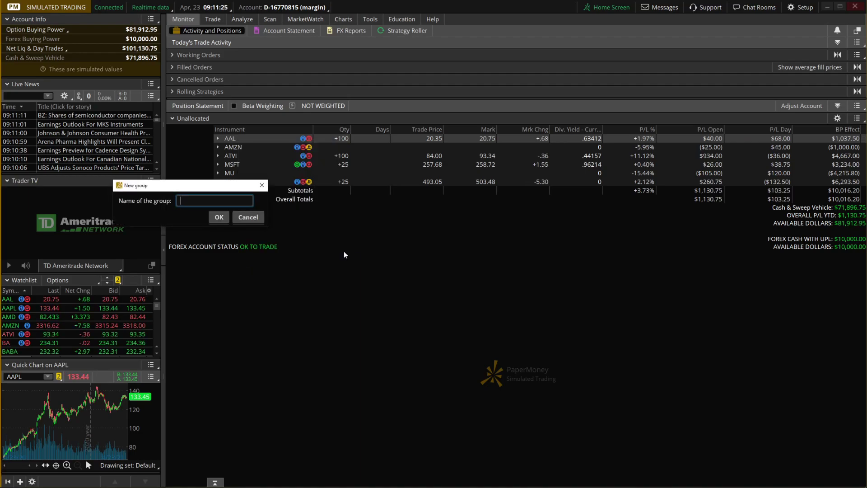
{"action": "type", "text": "Stock"}
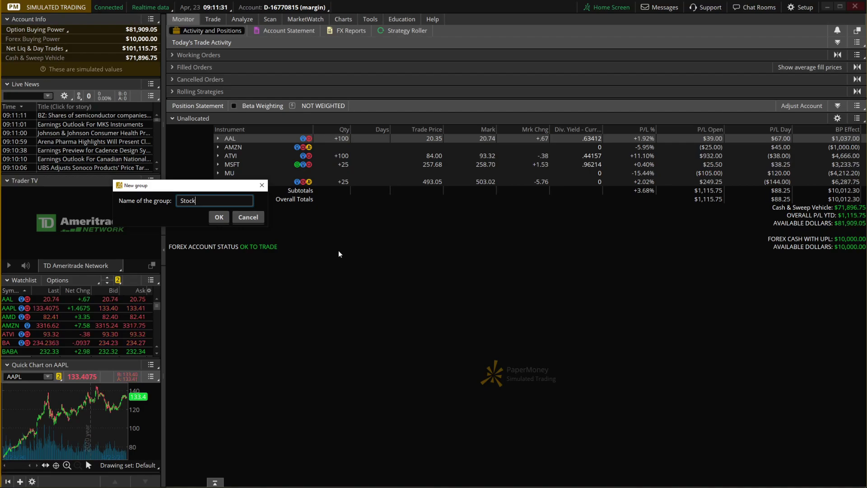
{"action": "left_click", "coordinate": [220, 217]}
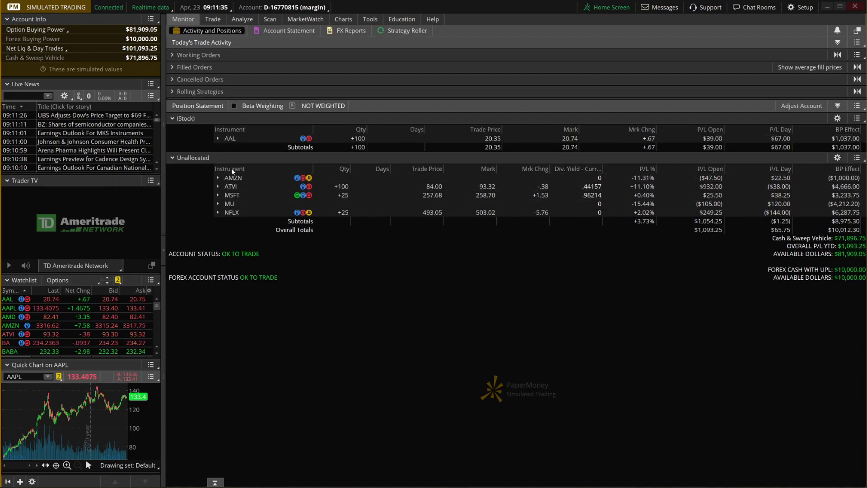
{"action": "left_click", "coordinate": [234, 138]}
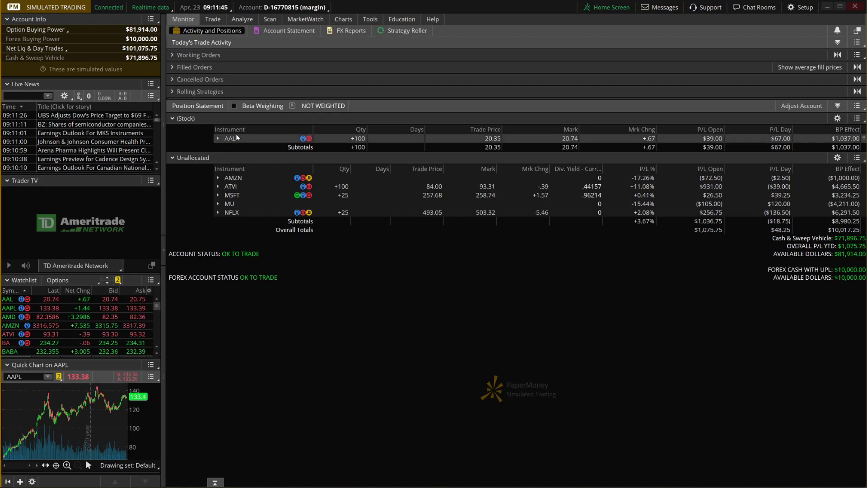
Move the ATVI, MSFT and NFLX positions from Unallocated to the Stock group
{"action": "left_click", "coordinate": [235, 187]}
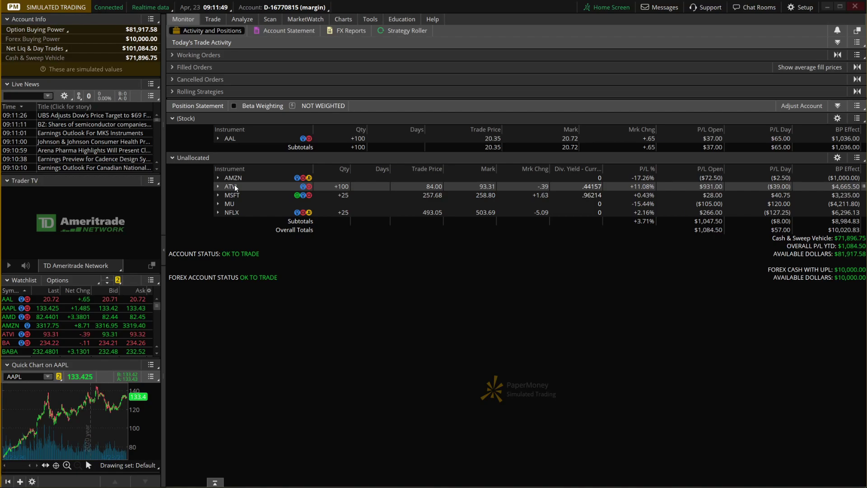
{"action": "right_click", "coordinate": [235, 185]}
{"action": "mouse_move", "coordinate": [289, 289]}
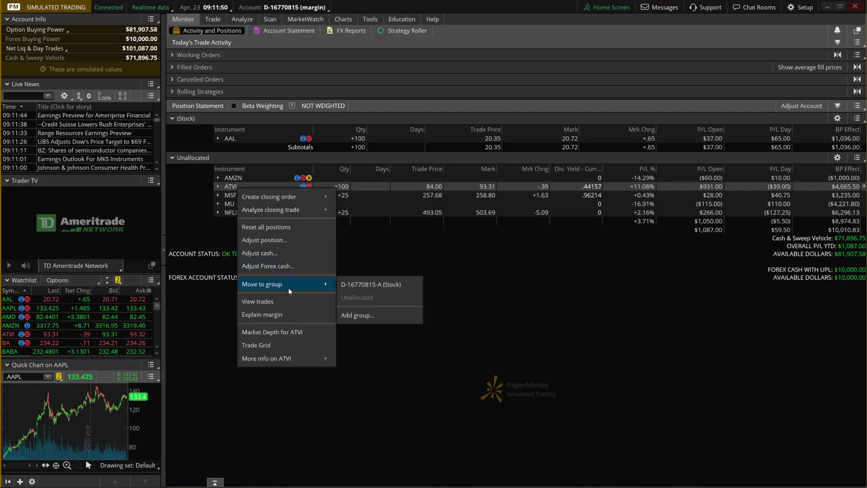
{"action": "left_click", "coordinate": [379, 283]}
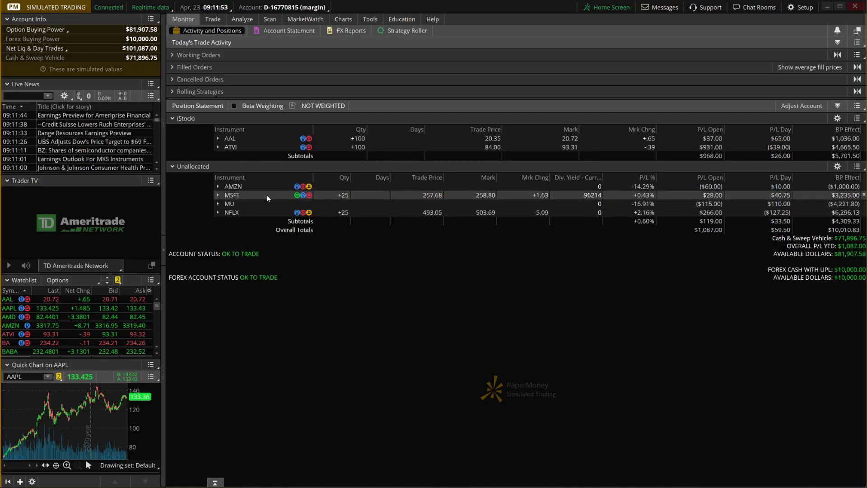
{"action": "right_click", "coordinate": [269, 197]}
{"action": "mouse_move", "coordinate": [310, 295]}
{"action": "left_click", "coordinate": [383, 287]}
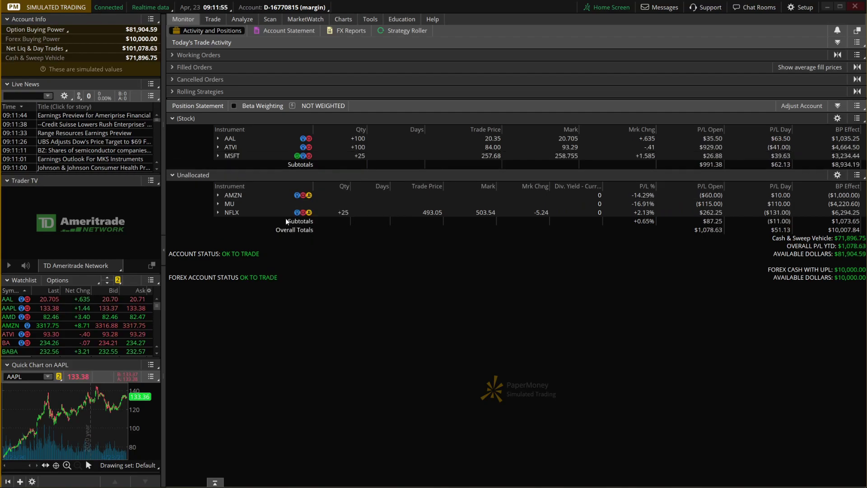
{"action": "right_click", "coordinate": [271, 214]}
{"action": "mouse_move", "coordinate": [310, 313]}
{"action": "left_click", "coordinate": [404, 311]}
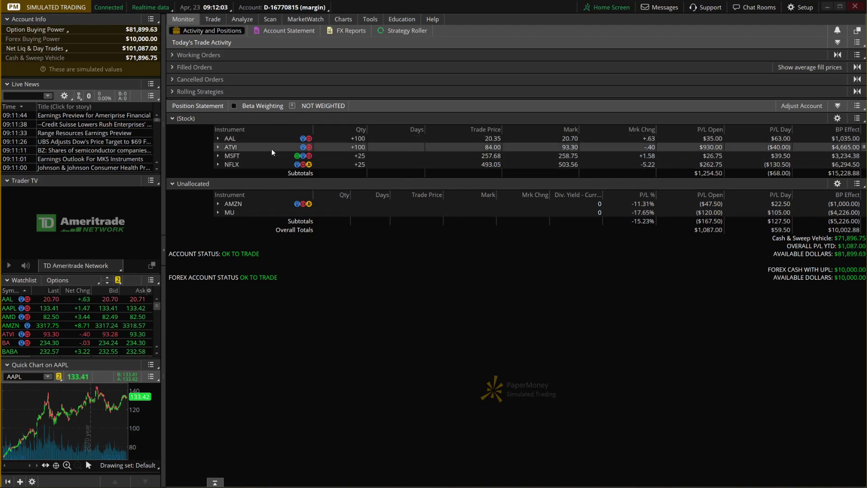
Expand the AMZN and MU positions in the Unallocated group to examine their option legs
{"action": "left_click", "coordinate": [219, 204]}
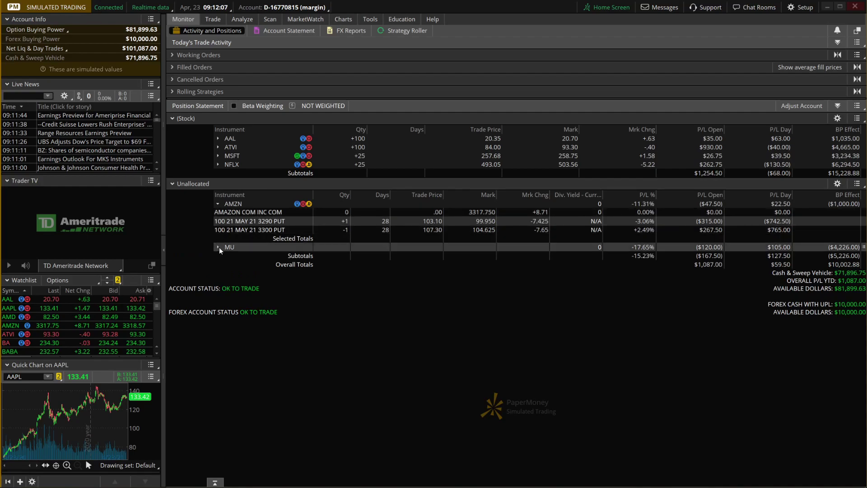
{"action": "left_click", "coordinate": [218, 248]}
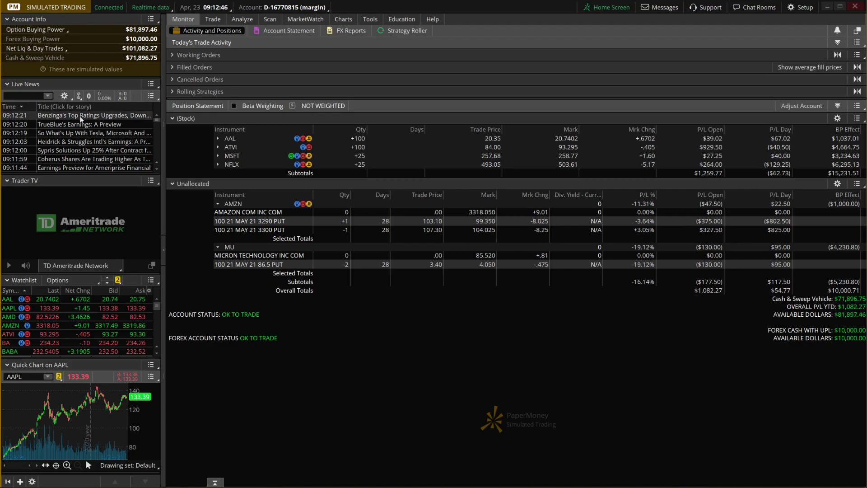
Create a closing limit order to sell the 100 AAL shares held in the Stock group
{"action": "right_click", "coordinate": [236, 138]}
{"action": "mouse_move", "coordinate": [282, 150]}
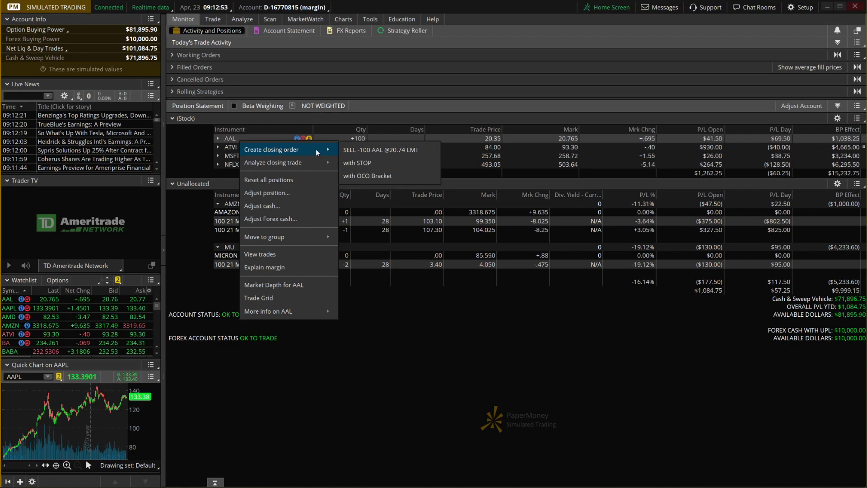
{"action": "left_click", "coordinate": [365, 150]}
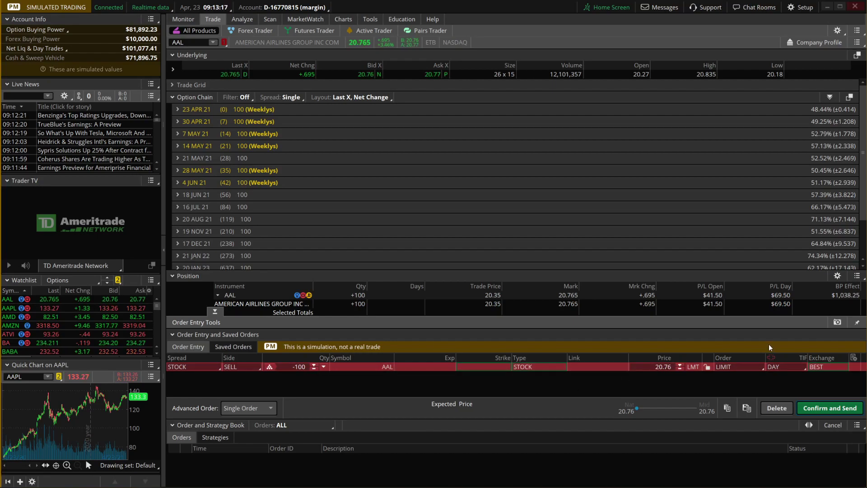
Set the AAL sell order's quantity to 50 shares and its limit price to 23.00
{"action": "double_click", "coordinate": [299, 367]}
{"action": "type", "text": "50"}
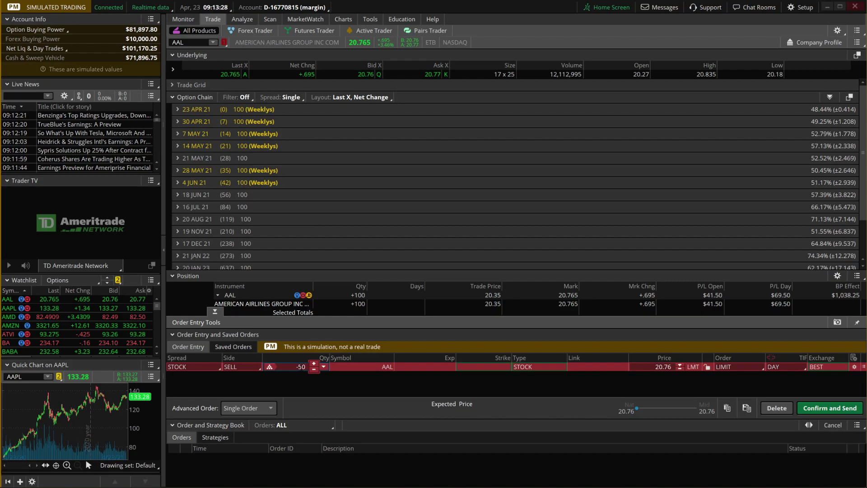
{"action": "double_click", "coordinate": [654, 366]}
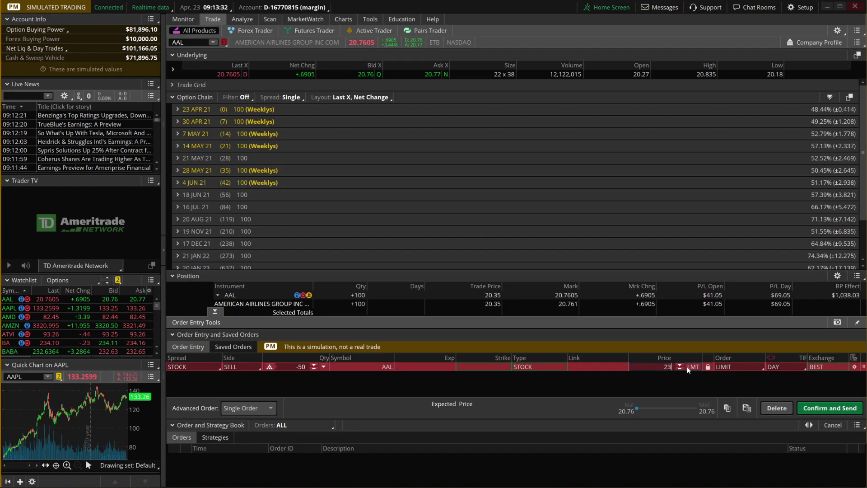
Review the AAL order's available order types, time-in-force choices and order rules without changing them
{"action": "left_click", "coordinate": [733, 367]}
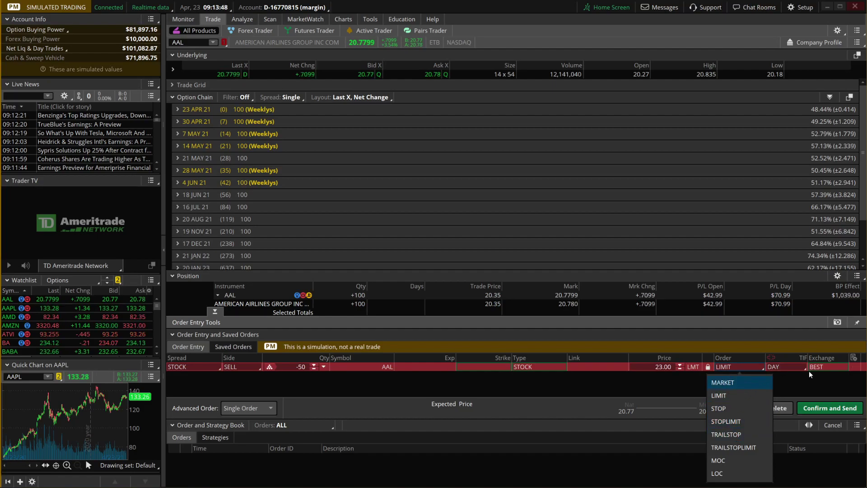
{"action": "left_click", "coordinate": [791, 369]}
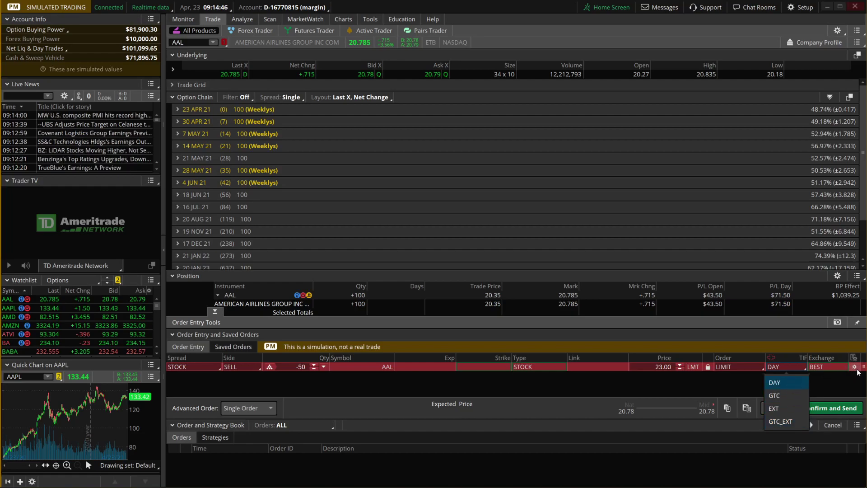
{"action": "left_click", "coordinate": [854, 367]}
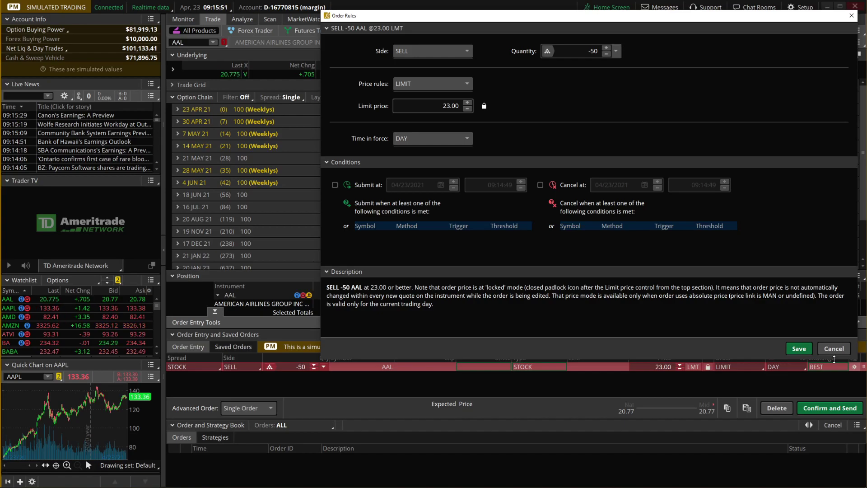
{"action": "left_click", "coordinate": [830, 351]}
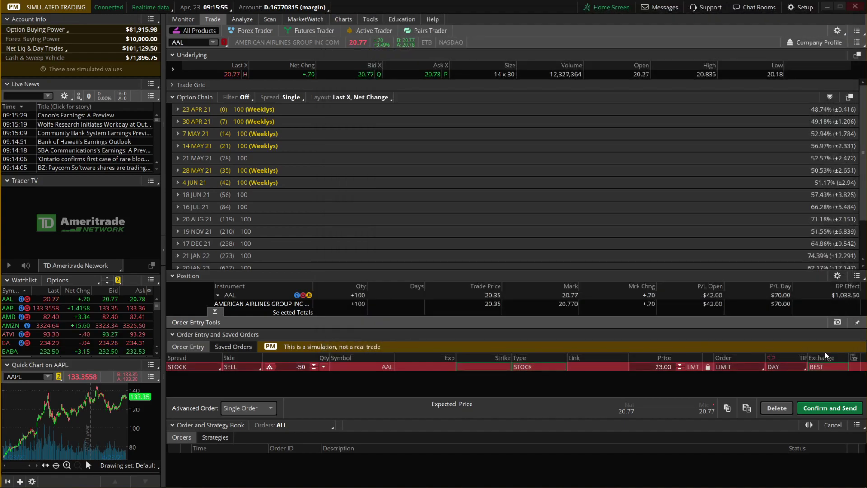
Confirm and send the simulated limit order to sell 50 AAL shares at 23.00
{"action": "left_click", "coordinate": [833, 414]}
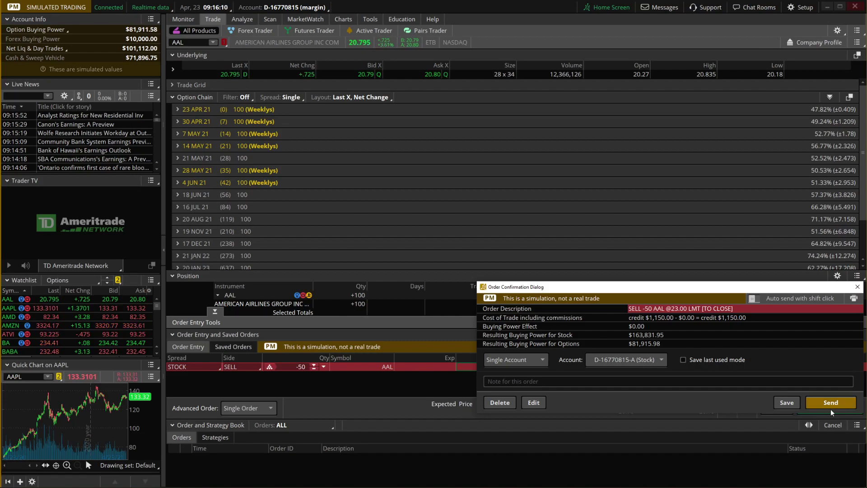
{"action": "left_click", "coordinate": [830, 407]}
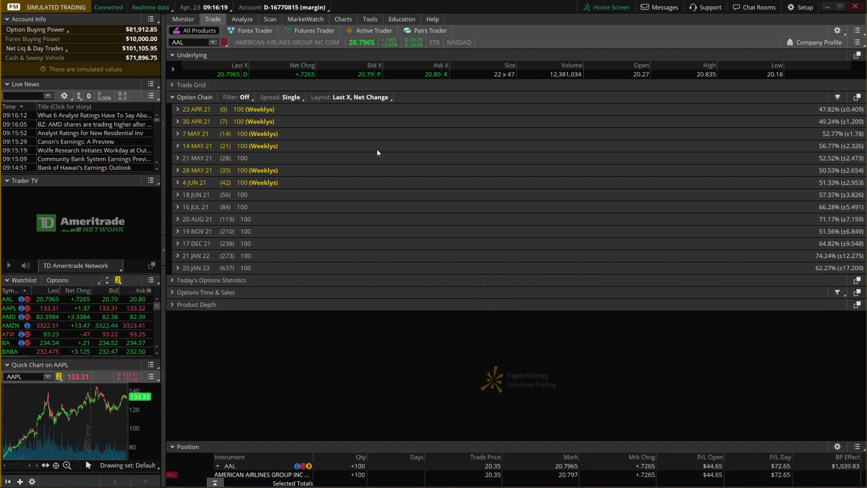
Show the working orders in the account's activity and start a cancel/replace of the AAL sell order
{"action": "left_click", "coordinate": [184, 19]}
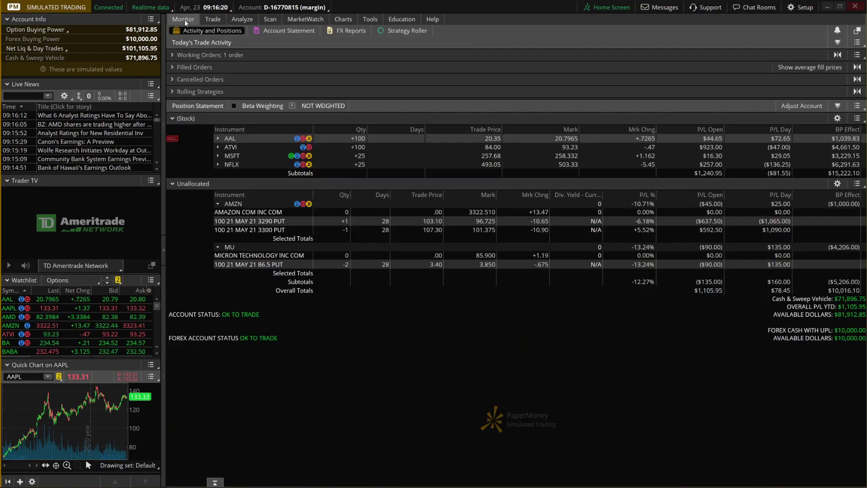
{"action": "left_click", "coordinate": [207, 54]}
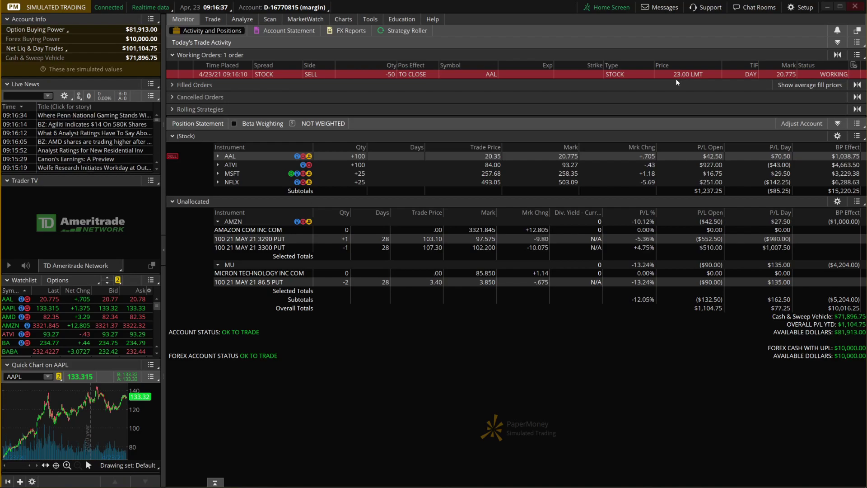
{"action": "right_click", "coordinate": [340, 76]}
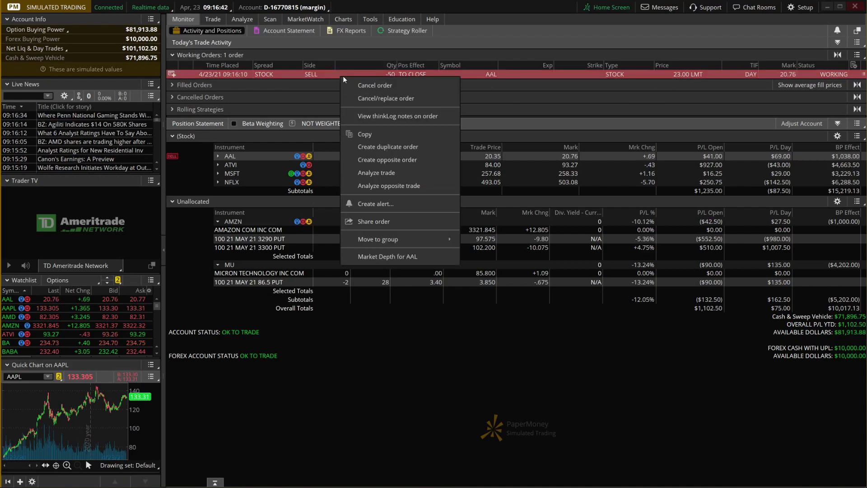
{"action": "left_click", "coordinate": [375, 99]}
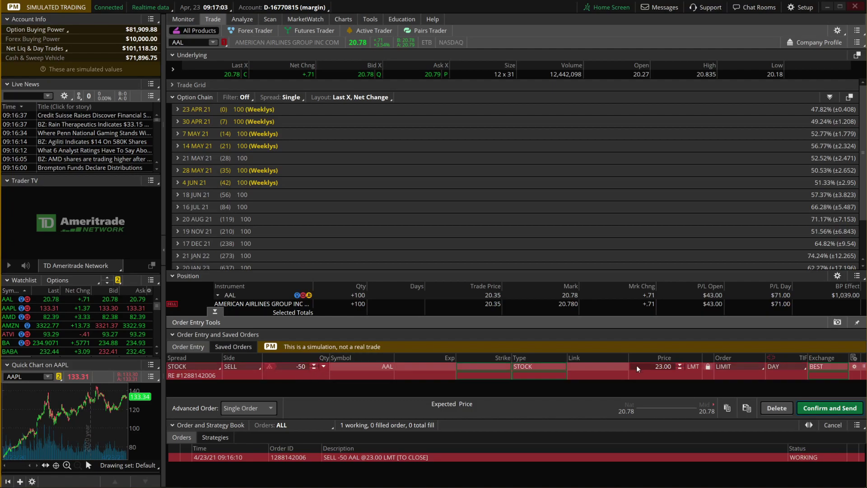
Send the replacement order to sell 50 AAL shares at a 22.00 limit and show the cancelled orders alongside the working ones
{"action": "left_click", "coordinate": [653, 366]}
{"action": "left_click", "coordinate": [663, 366]}
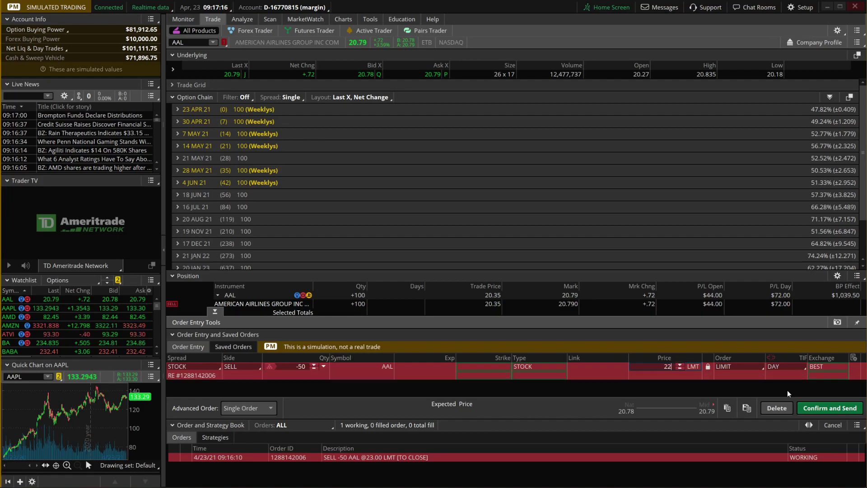
{"action": "left_click", "coordinate": [816, 407]}
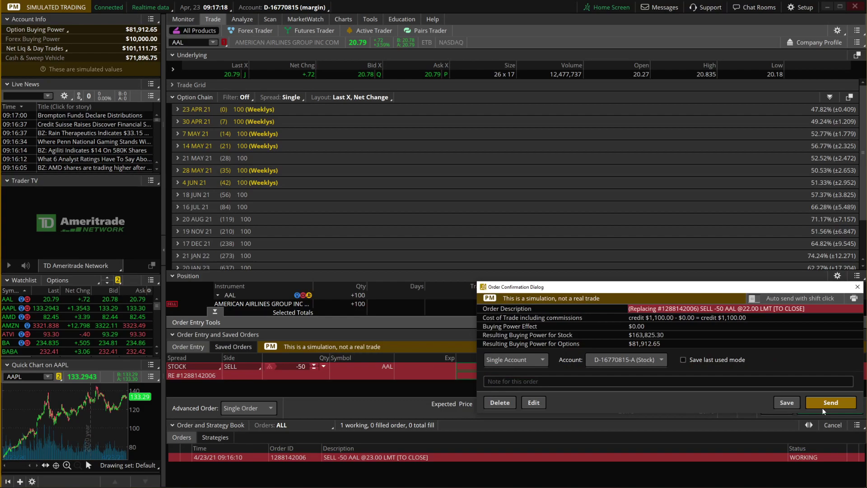
{"action": "left_click", "coordinate": [832, 404]}
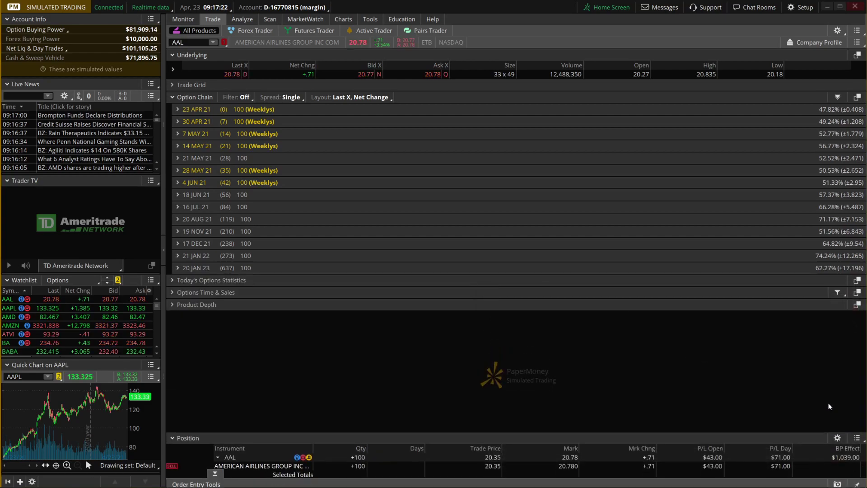
{"action": "left_click", "coordinate": [193, 18]}
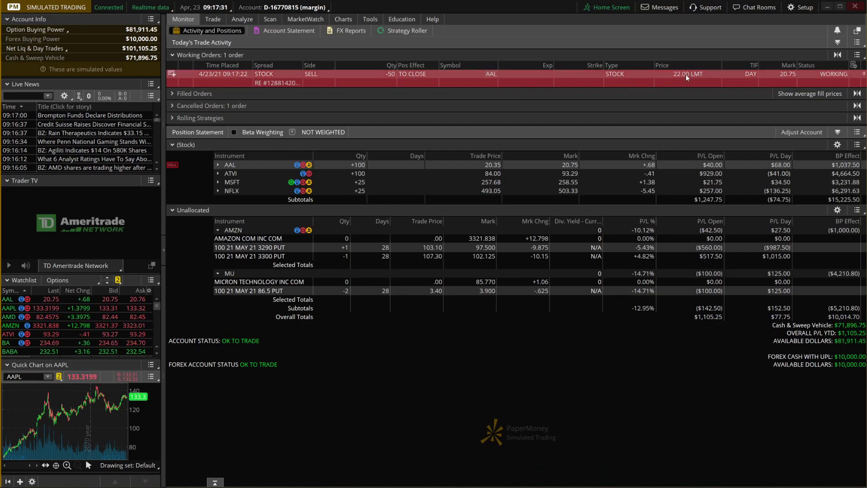
{"action": "left_click", "coordinate": [177, 104]}
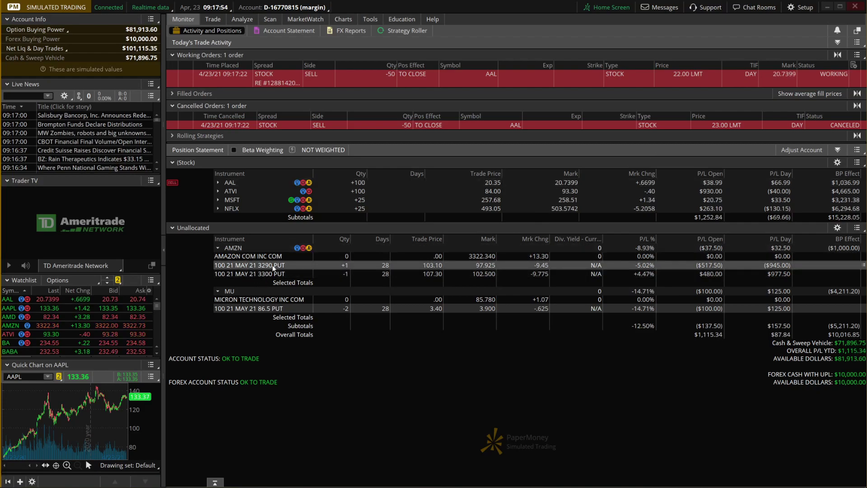
Draft a closing order buying back the AMZN 21 MAY 21 3300/3290 put vertical, and delete it without sending
{"action": "right_click", "coordinate": [248, 250]}
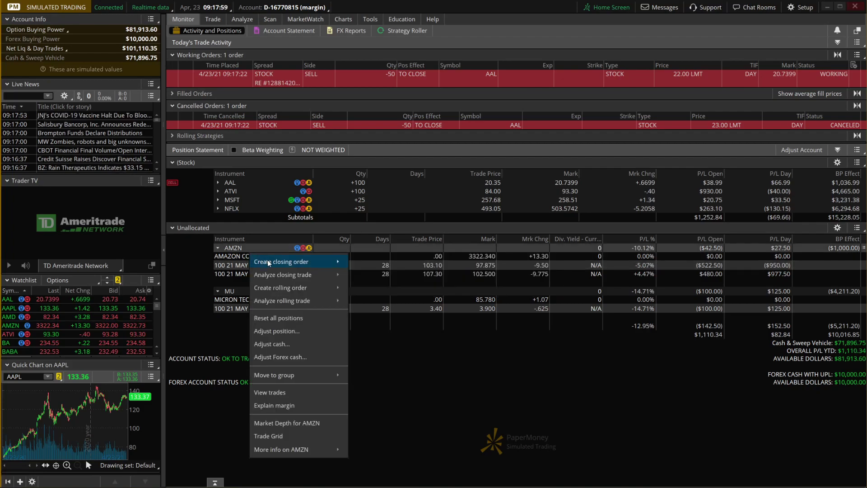
{"action": "mouse_move", "coordinate": [267, 261]}
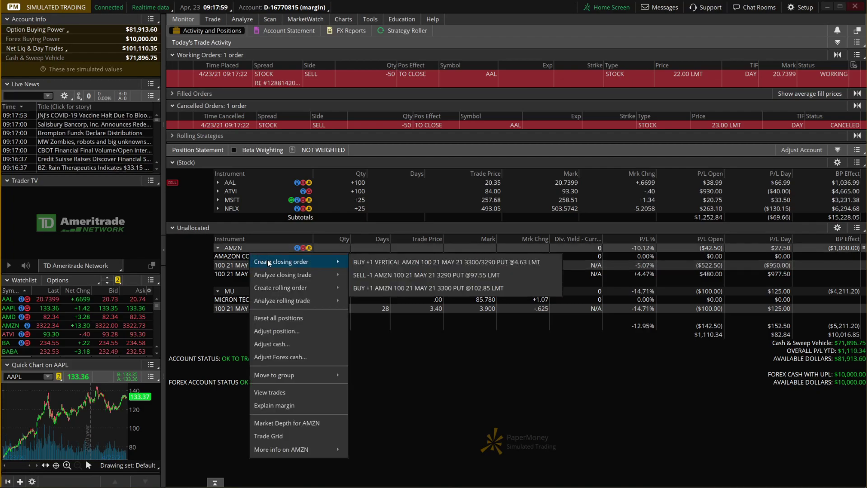
{"action": "left_click", "coordinate": [380, 261]}
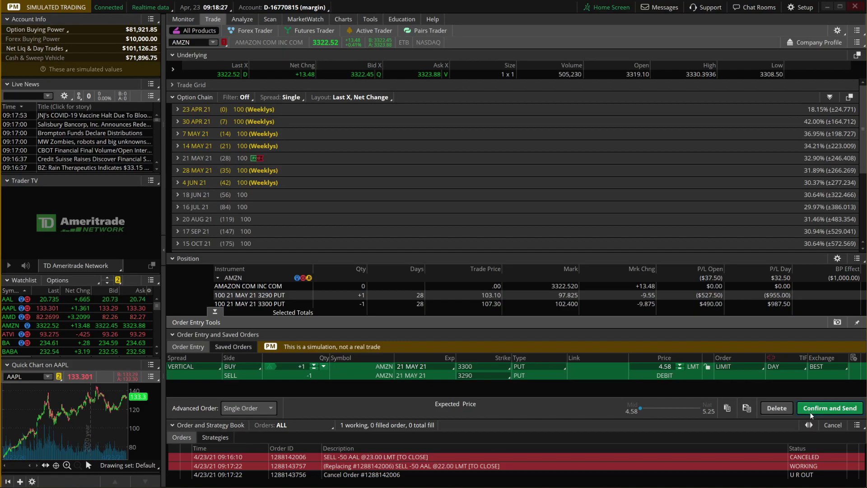
{"action": "left_click", "coordinate": [779, 410]}
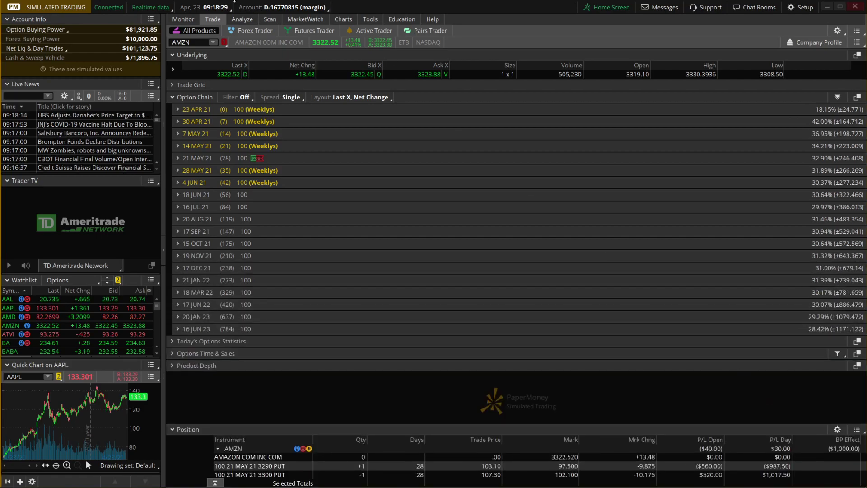
Look through the Account Statement, FX Reports and Strategy Roller pages, returning to Activity and Positions
{"action": "left_click", "coordinate": [178, 20]}
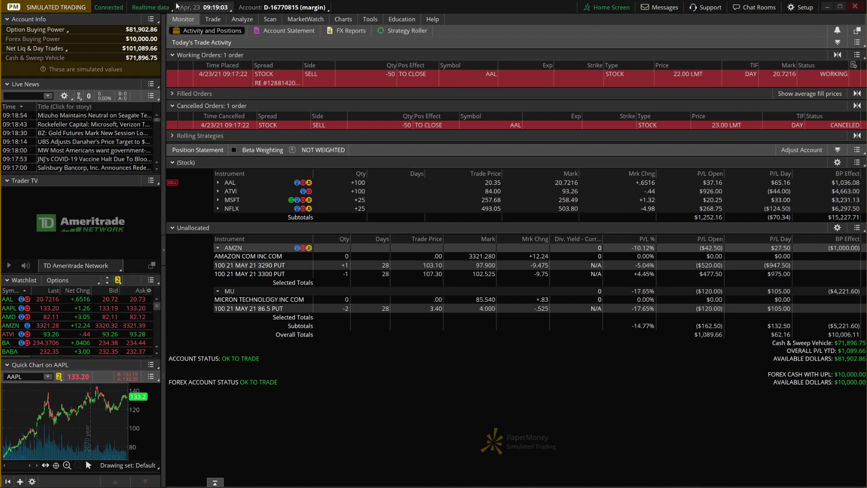
{"action": "left_click", "coordinate": [270, 32]}
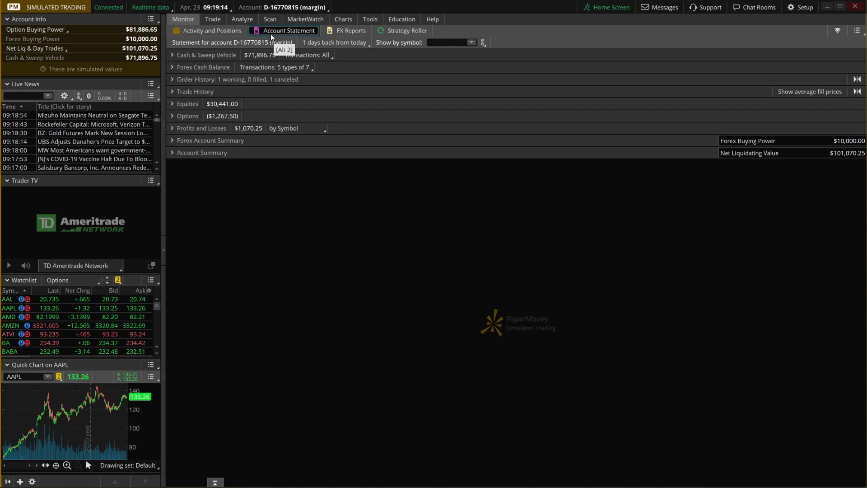
{"action": "left_click", "coordinate": [343, 30]}
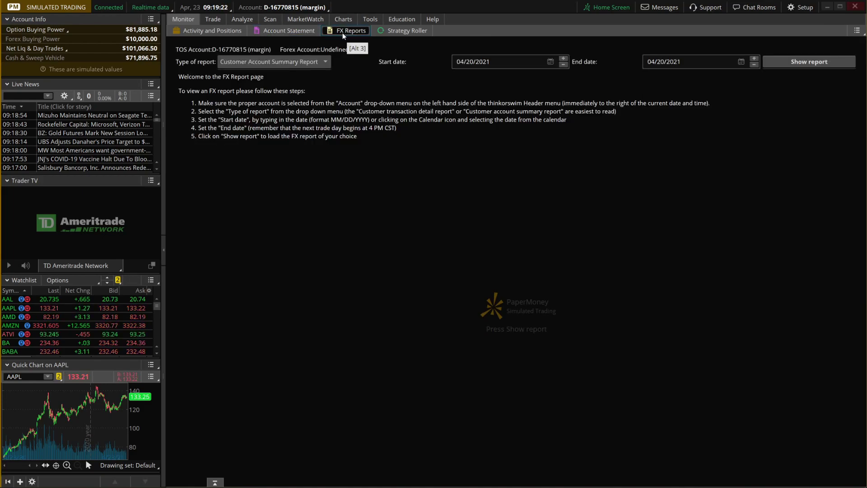
{"action": "left_click", "coordinate": [391, 30]}
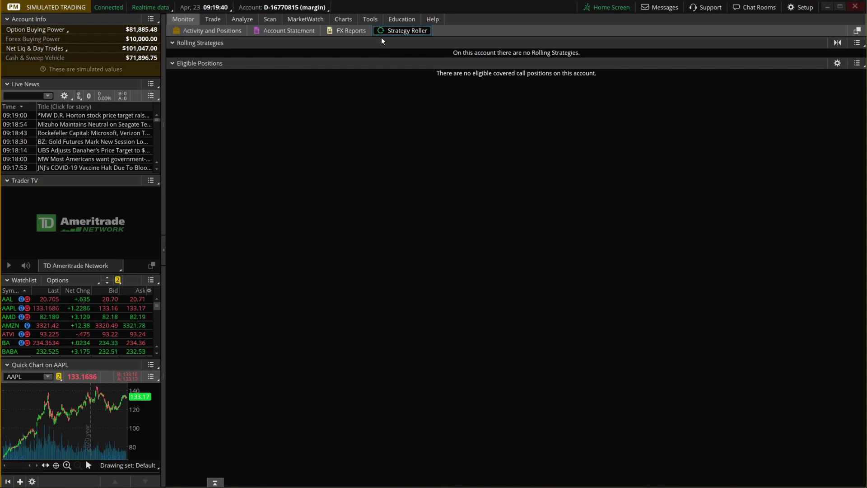
{"action": "left_click", "coordinate": [228, 33]}
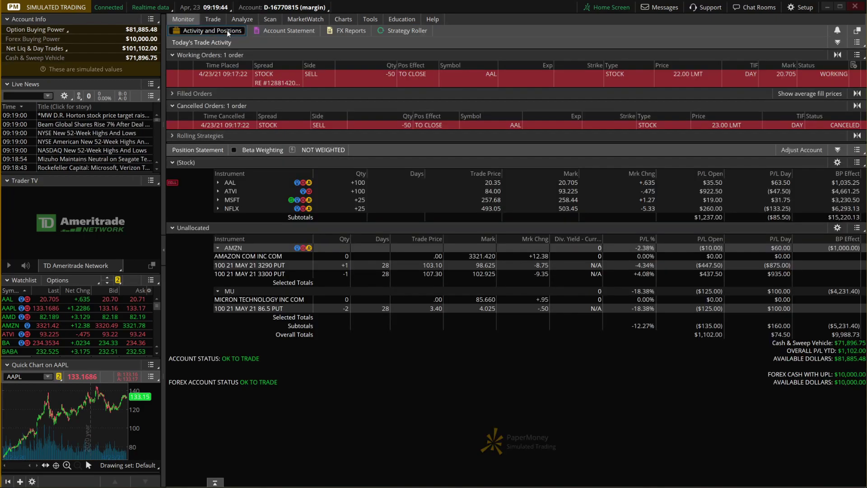
Open the All Products trading page for AMZN and expand the additional quote details of the underlying
{"action": "mouse_move", "coordinate": [207, 22]}
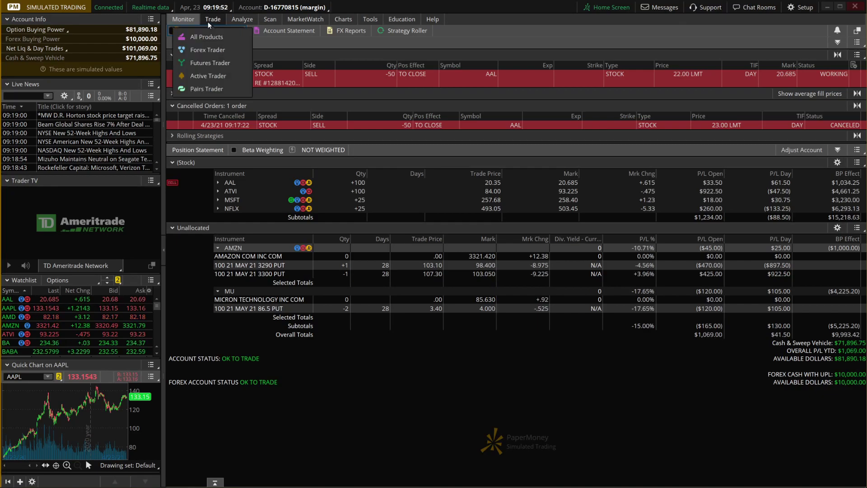
{"action": "left_click", "coordinate": [210, 19]}
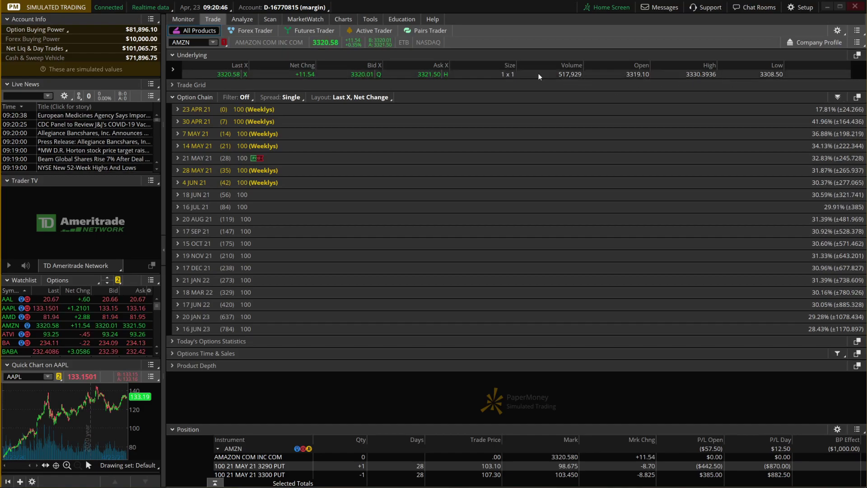
{"action": "left_click", "coordinate": [173, 69]}
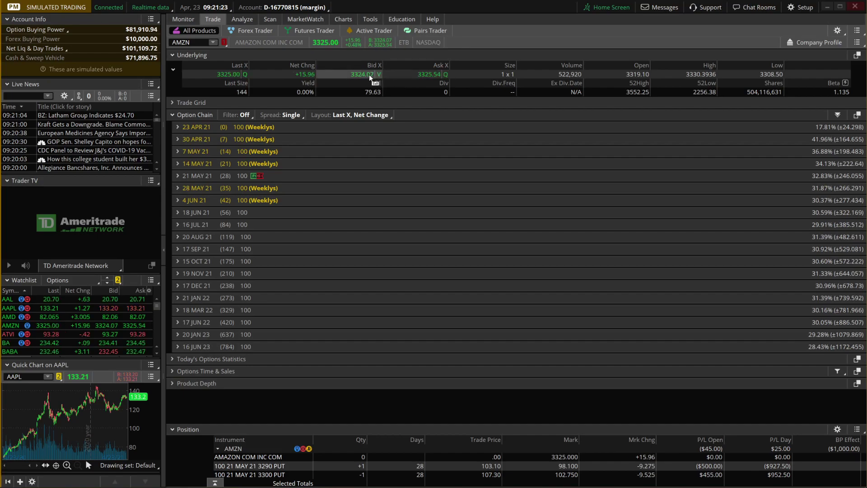
Draft AMZN stock orders to buy 100 shares at the ask and sell 100 at the bid, discarding each
{"action": "left_click", "coordinate": [425, 77]}
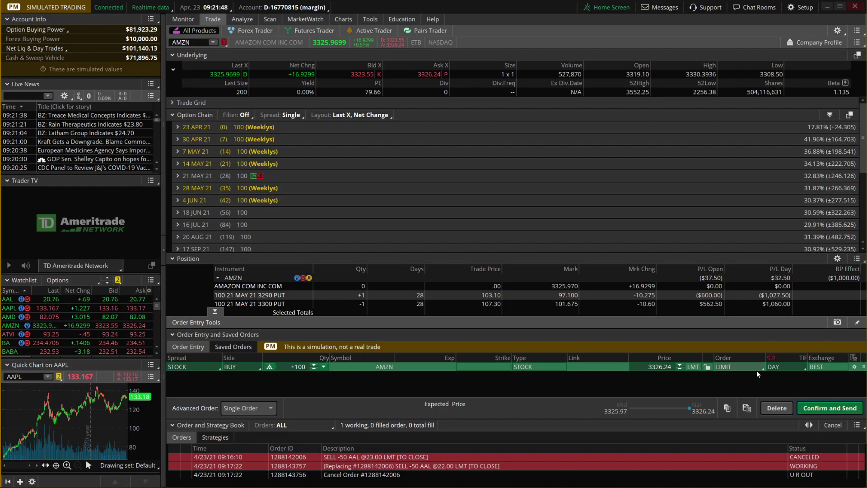
{"action": "left_click", "coordinate": [823, 407]}
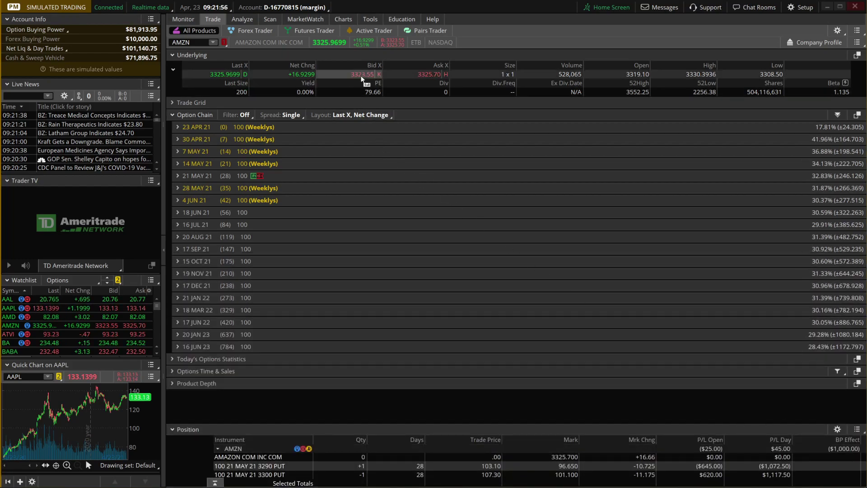
{"action": "left_click", "coordinate": [359, 74]}
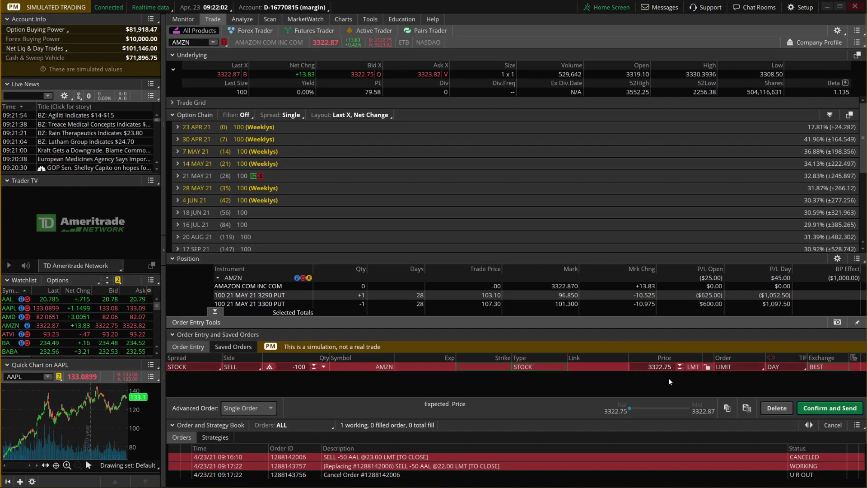
{"action": "left_click", "coordinate": [771, 407]}
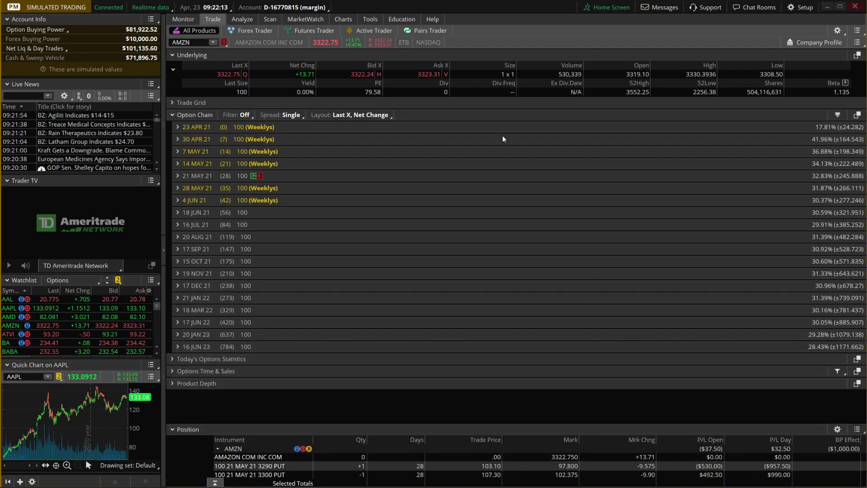
Draft a custom AMZN buy order for 100 shares with an OCO bracket from the ask price, and delete it unsent
{"action": "right_click", "coordinate": [423, 75]}
{"action": "mouse_move", "coordinate": [456, 112]}
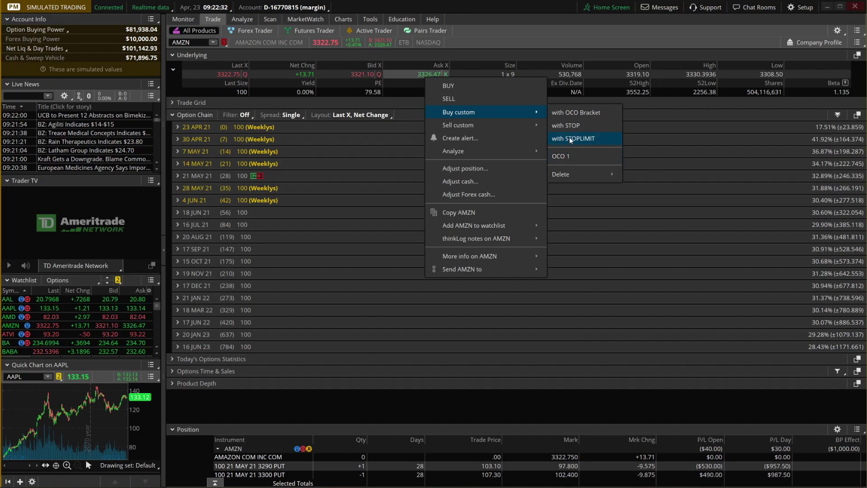
{"action": "left_click", "coordinate": [573, 111]}
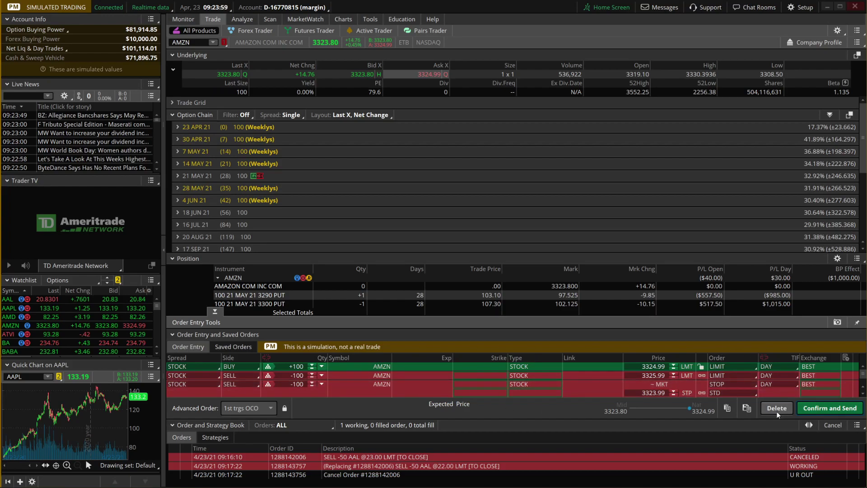
{"action": "left_click", "coordinate": [777, 410]}
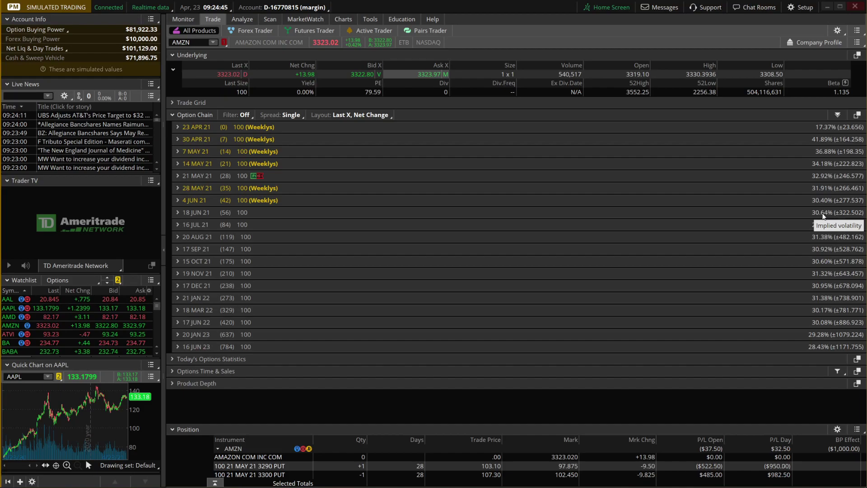
Expand the 18 JUN 21 expiration in AMZN's option chain and show 14 strikes, then increase them to 25
{"action": "left_click", "coordinate": [177, 212]}
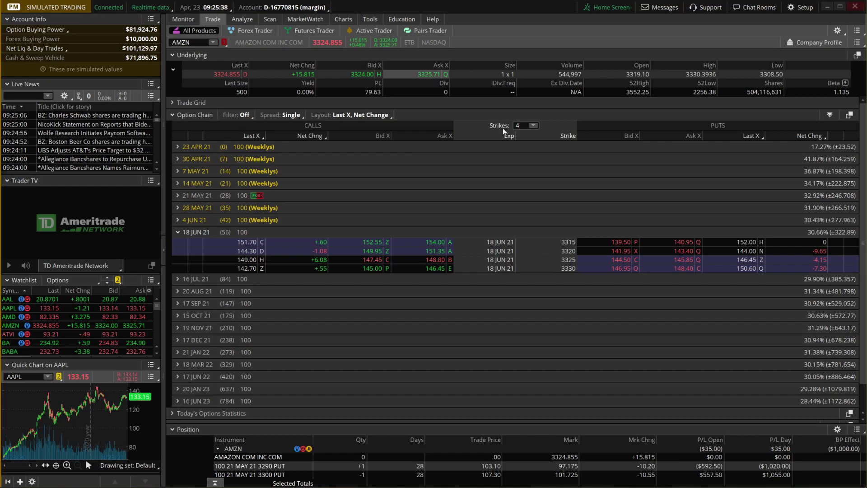
{"action": "left_click", "coordinate": [533, 126]}
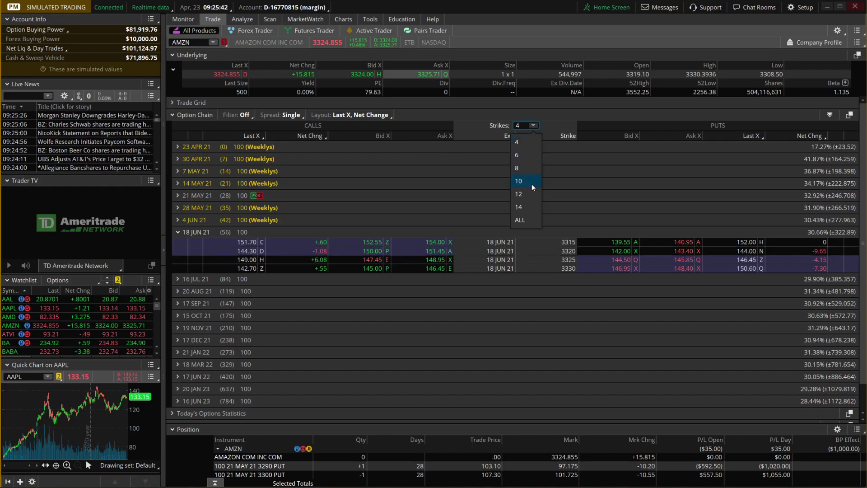
{"action": "left_click", "coordinate": [524, 207]}
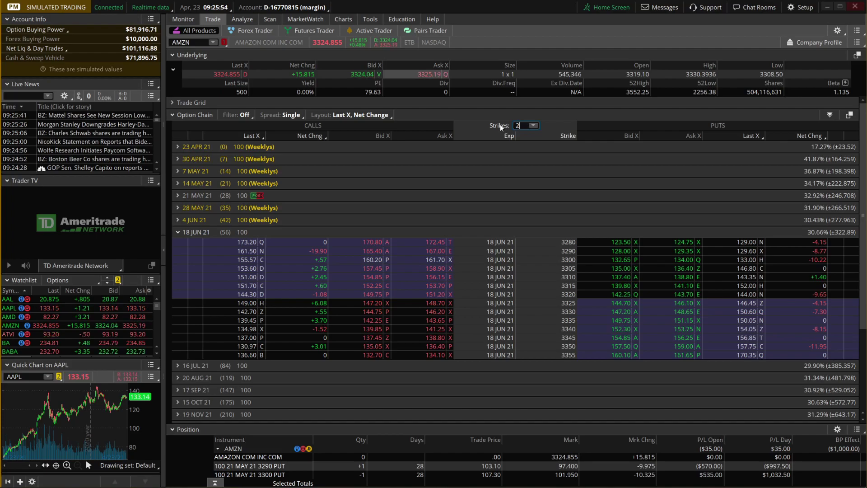
{"action": "key", "text": "Return"}
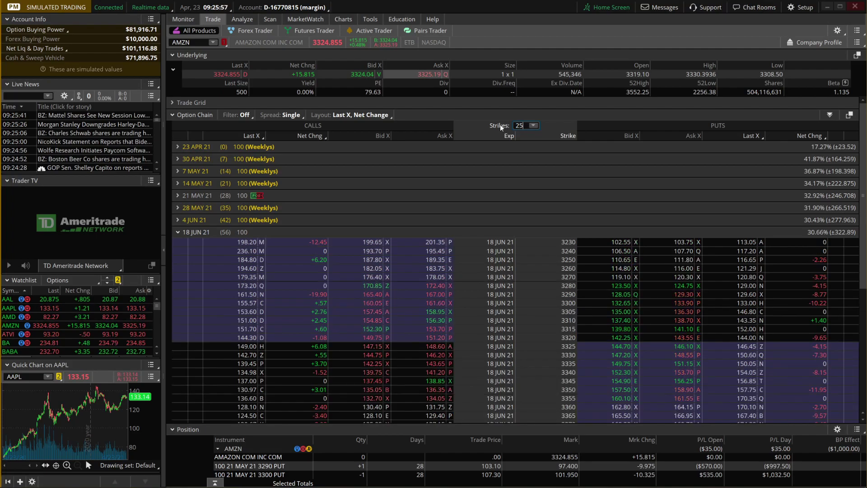
Switch the option chain's column layout to Delta, Gamma, Theta, Vega
{"action": "scroll", "coordinate": [532, 294], "scroll_direction": "down", "scroll_amount": 1}
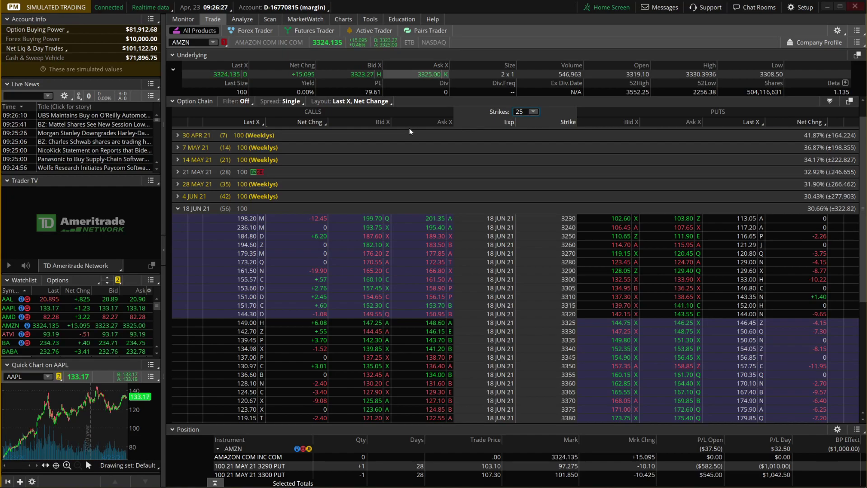
{"action": "left_click", "coordinate": [324, 102]}
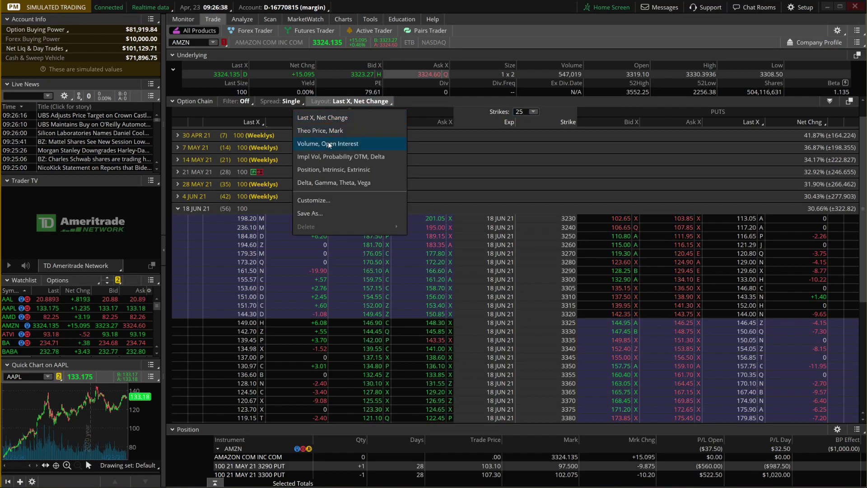
{"action": "left_click", "coordinate": [323, 182]}
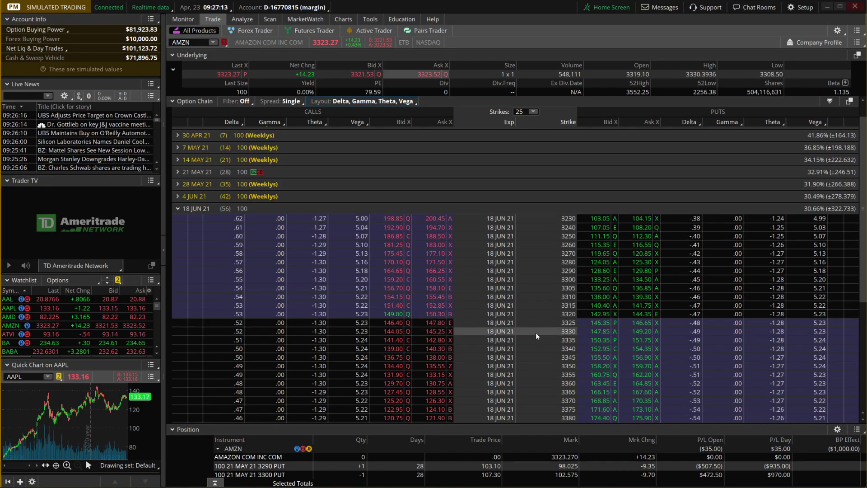
Place a limit order to buy 1 AMZN 18 JUN 21 3330 call at 146.00
{"action": "left_click", "coordinate": [435, 332]}
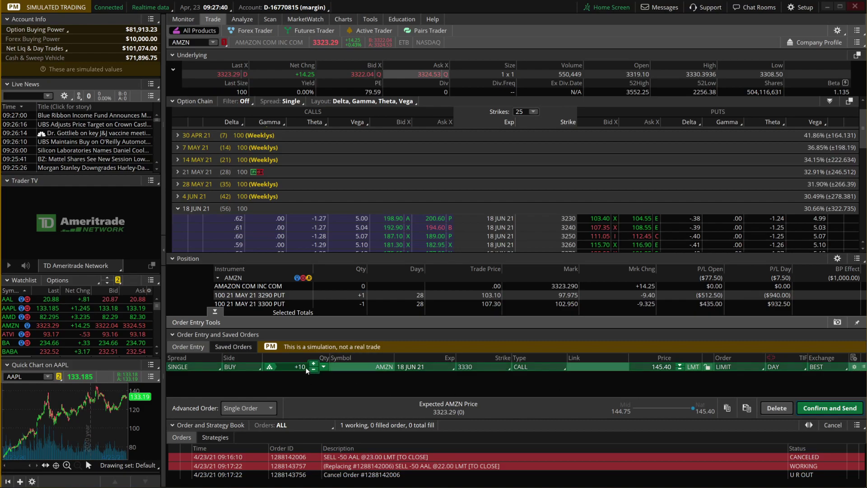
{"action": "key", "text": "BackSpace"}
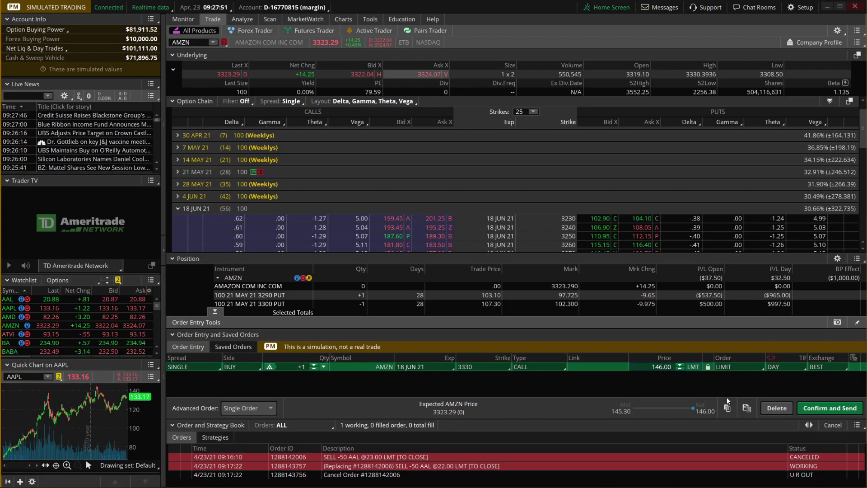
{"action": "left_click", "coordinate": [839, 410]}
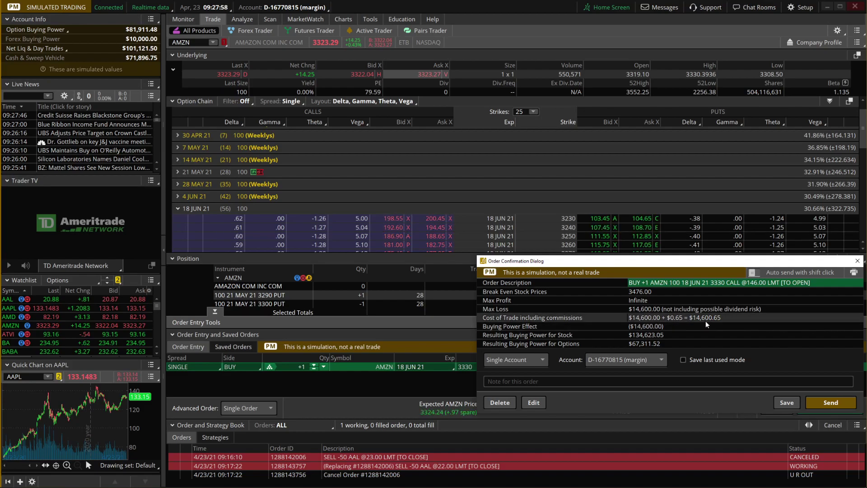
{"action": "left_click", "coordinate": [830, 402]}
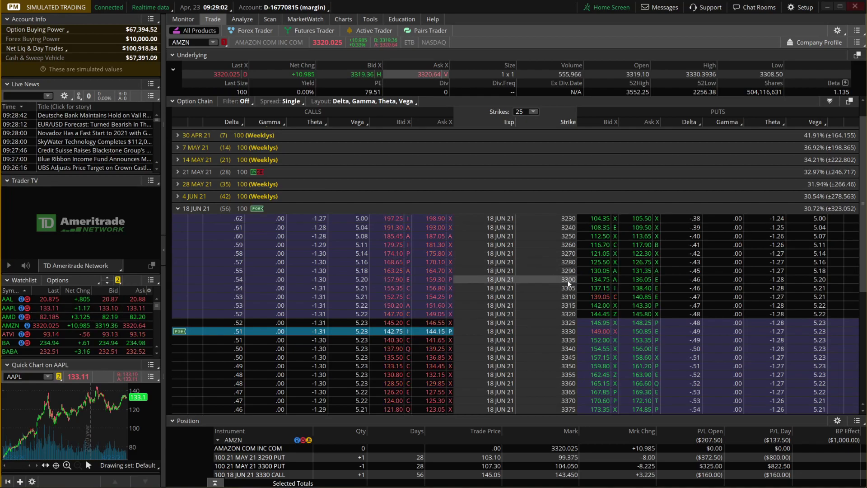
Draft a 10-contract AMZN put vertical, selling the 18 JUN 21 3300 put and buying the 3270 put
{"action": "left_click", "coordinate": [597, 280]}
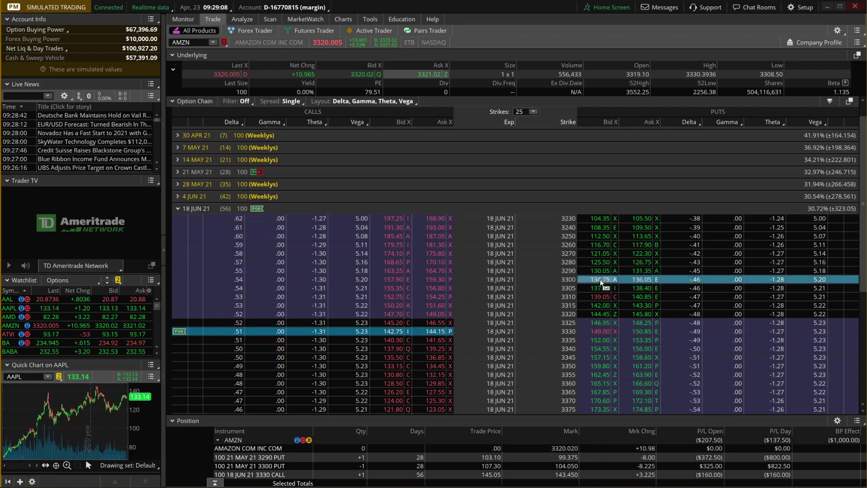
{"action": "left_click", "coordinate": [174, 249]}
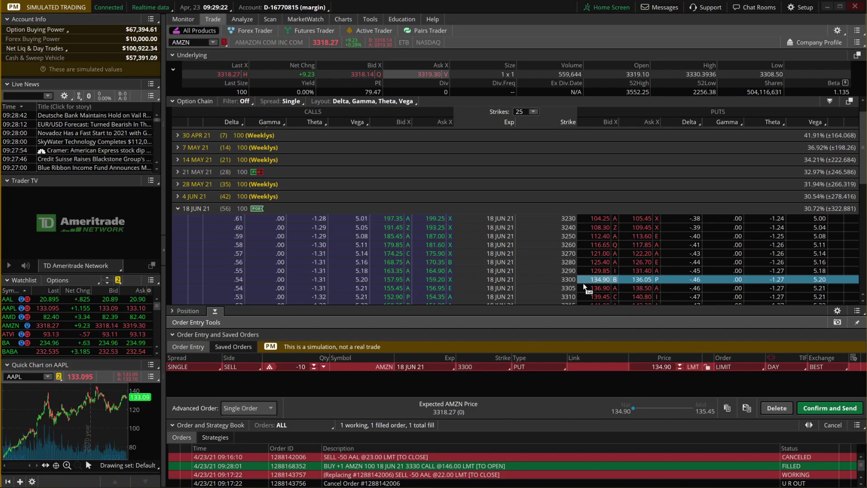
{"action": "key", "text": "alt"}
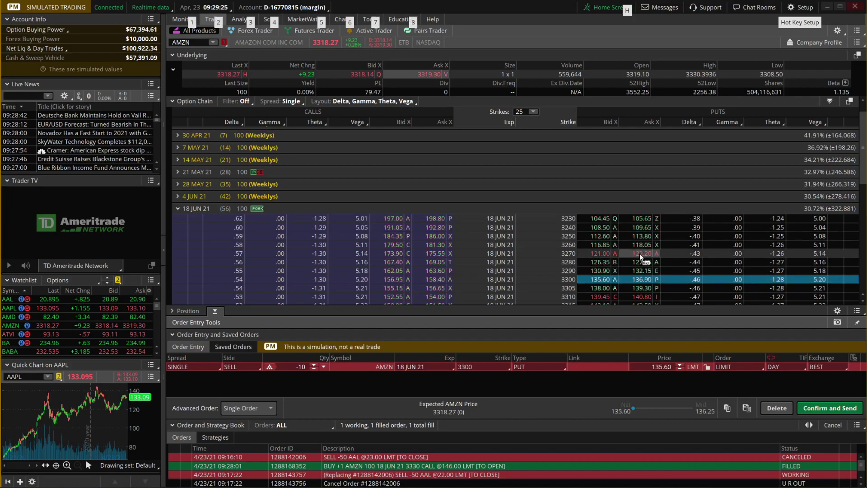
{"action": "left_click", "coordinate": [639, 253], "text": "ctrl"}
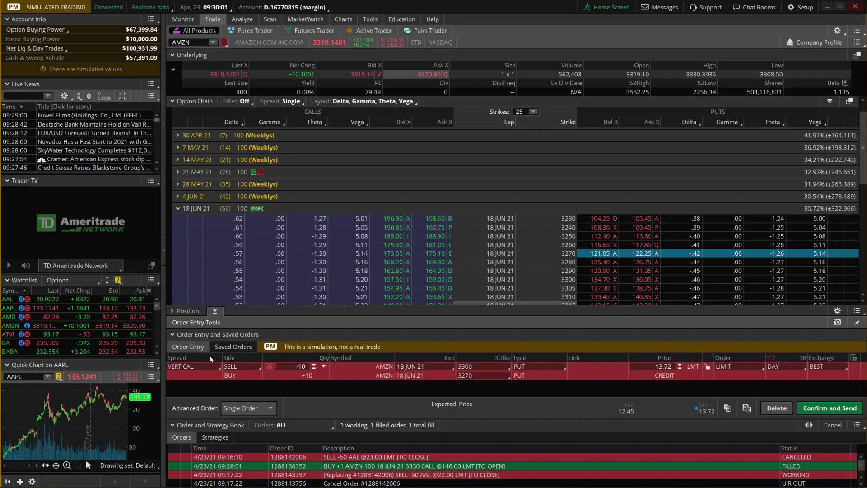
Extend the vertical into an iron condor by selling the 3330 call and buying the 3360 call, and send the order
{"action": "scroll", "coordinate": [284, 258], "scroll_direction": "down", "scroll_amount": 2}
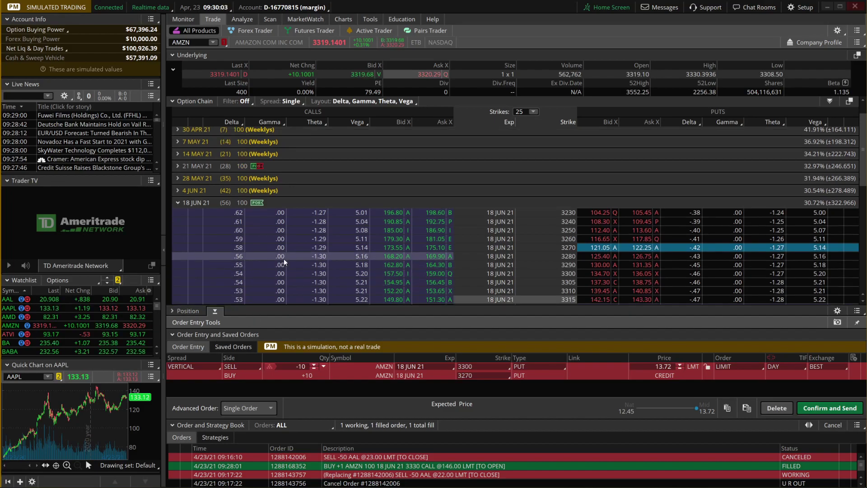
{"action": "scroll", "coordinate": [284, 258], "scroll_direction": "down", "scroll_amount": 5}
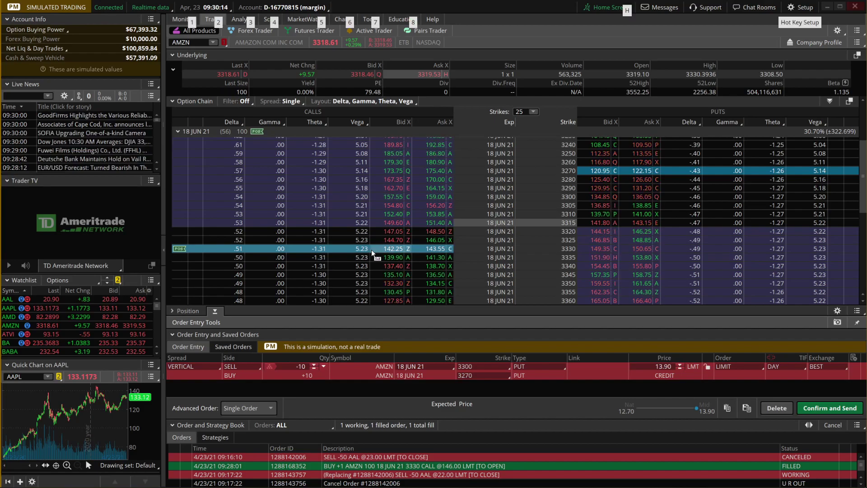
{"action": "left_click", "coordinate": [388, 248], "text": "ctrl"}
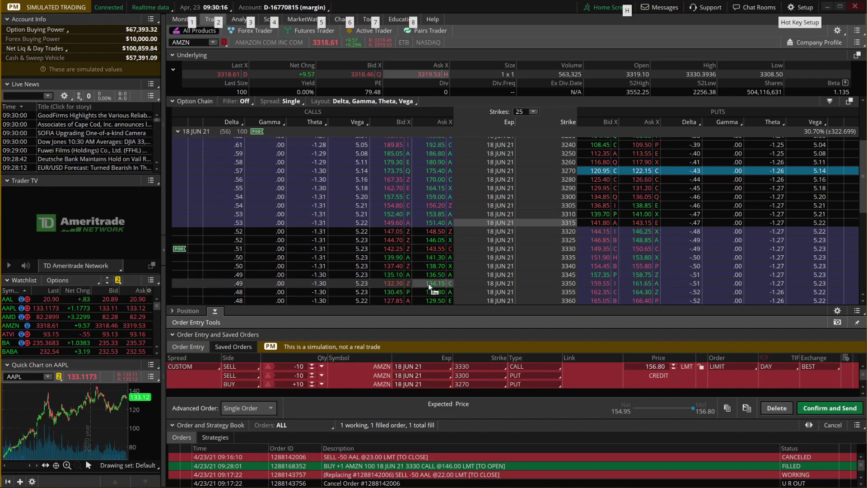
{"action": "left_click", "coordinate": [432, 299], "text": "ctrl"}
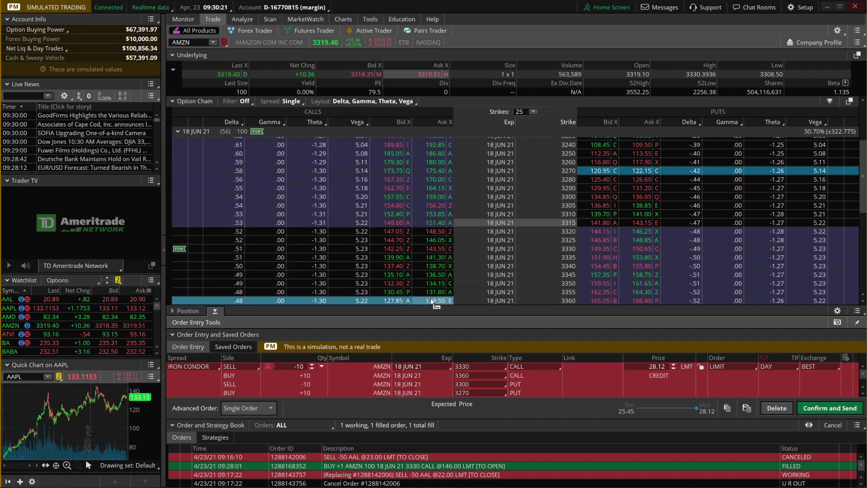
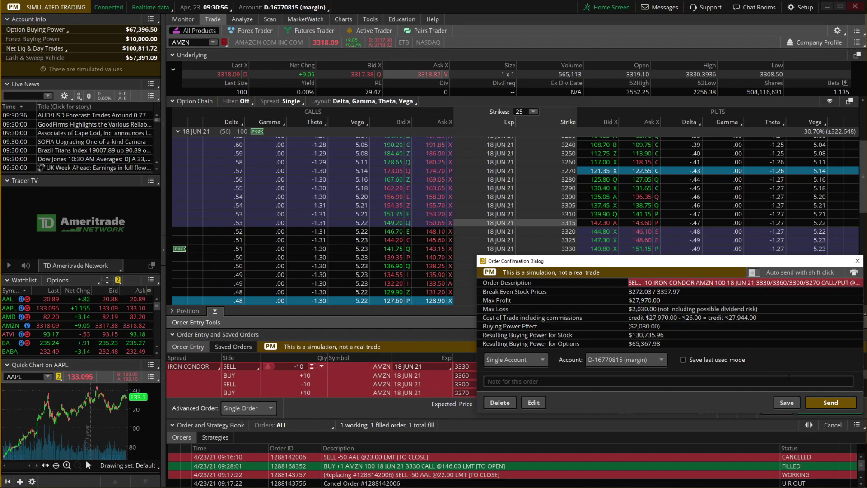
{"action": "left_click", "coordinate": [833, 400]}
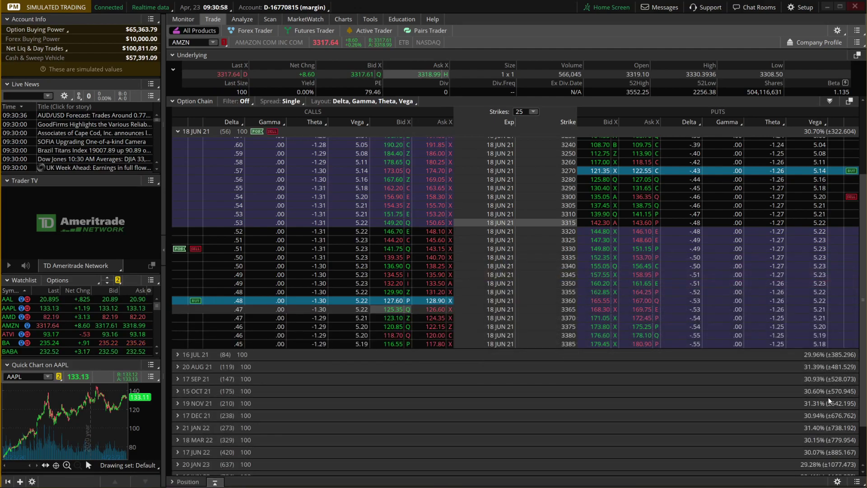
Cancel the working AMZN iron condor order
{"action": "left_click", "coordinate": [185, 22]}
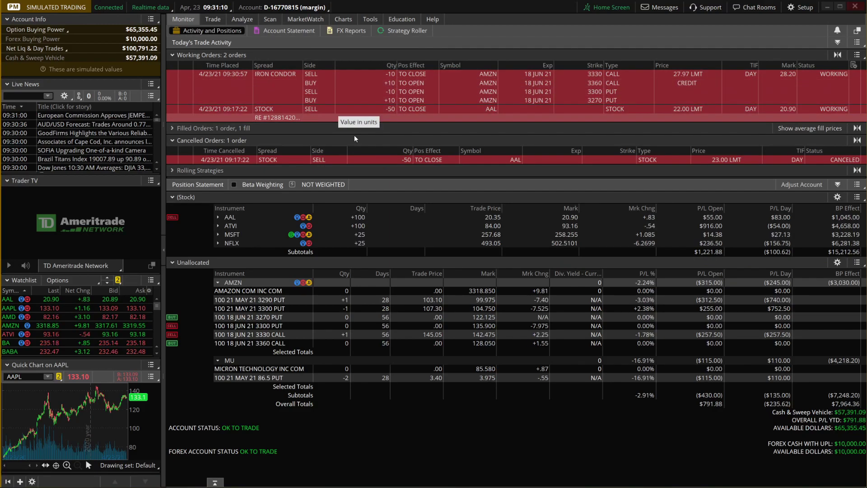
{"action": "right_click", "coordinate": [407, 82]}
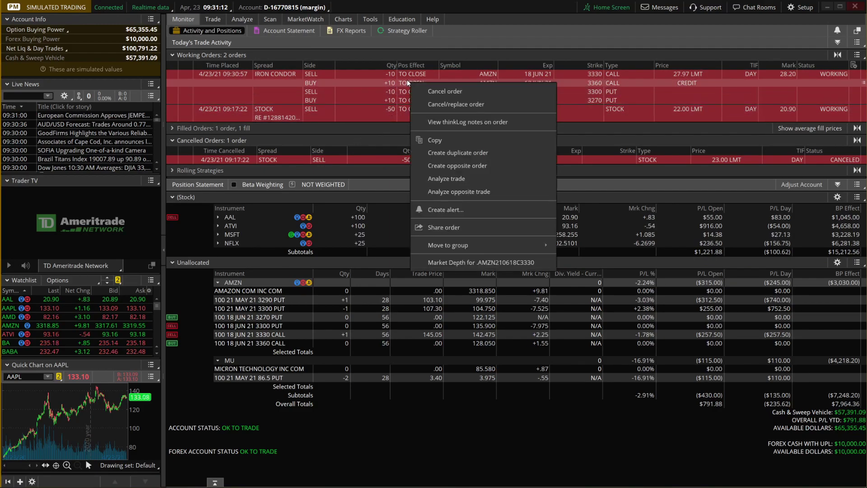
{"action": "left_click", "coordinate": [435, 89]}
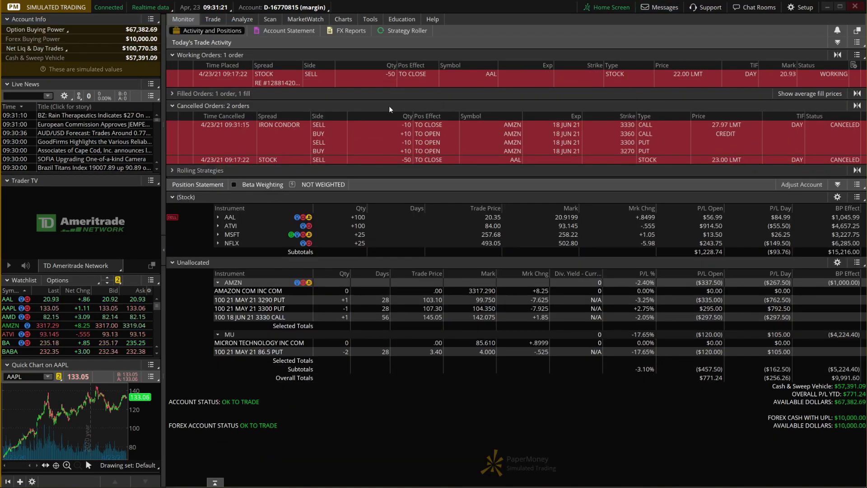
Return to AMZN's option chain and collapse the 18 JUN 21 expiration
{"action": "mouse_move", "coordinate": [217, 21]}
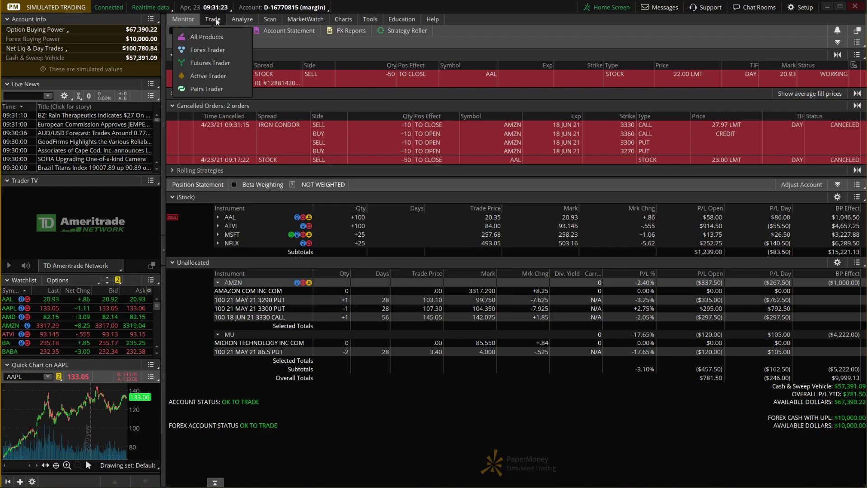
{"action": "left_click", "coordinate": [219, 20]}
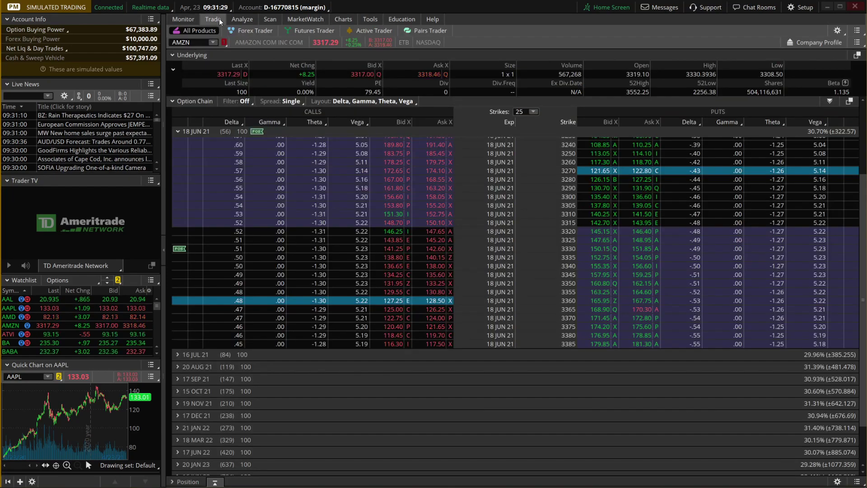
{"action": "left_click", "coordinate": [179, 132]}
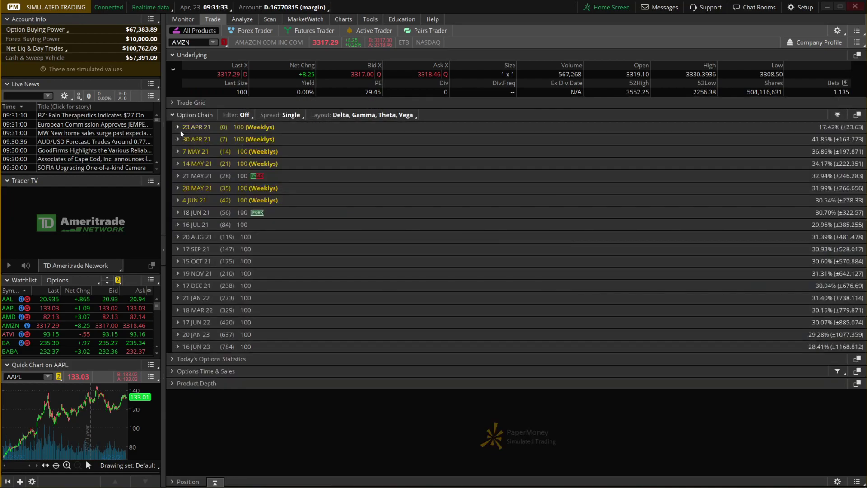
Expand the Trade Grid and link its first empty cell to the Red symbol group
{"action": "left_click", "coordinate": [172, 103]}
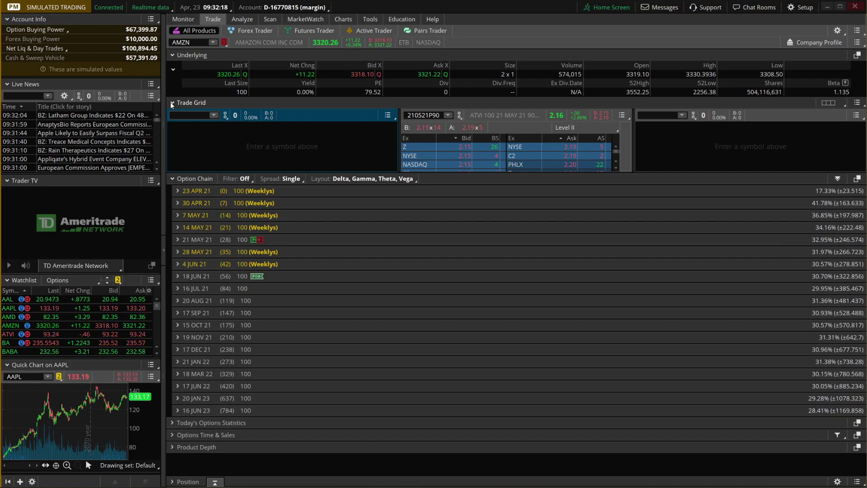
{"action": "left_click", "coordinate": [226, 115]}
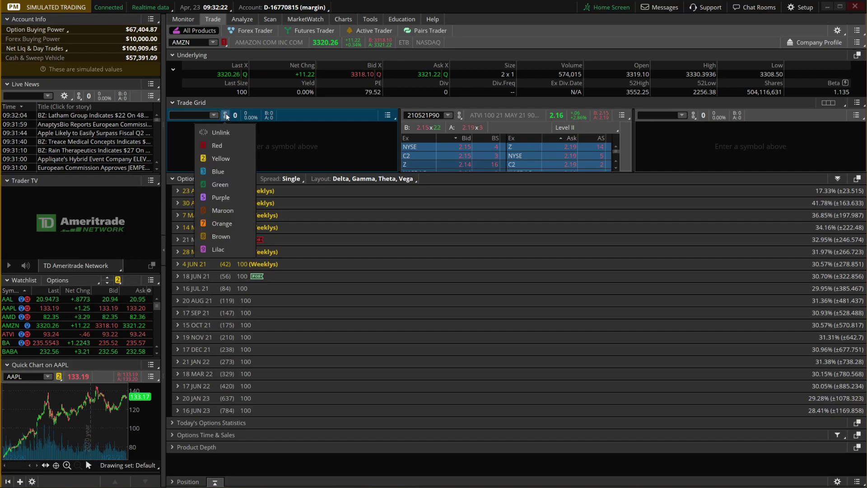
{"action": "left_click", "coordinate": [223, 145]}
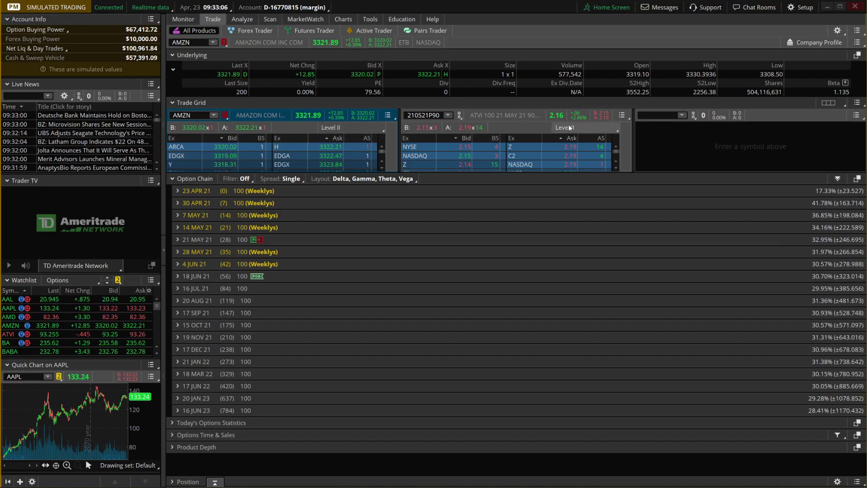
Turn the Trade Grid's ATVI option cell into a Chart linked to the Red symbol group, and collapse the grid
{"action": "left_click", "coordinate": [624, 115]}
{"action": "mouse_move", "coordinate": [596, 209]}
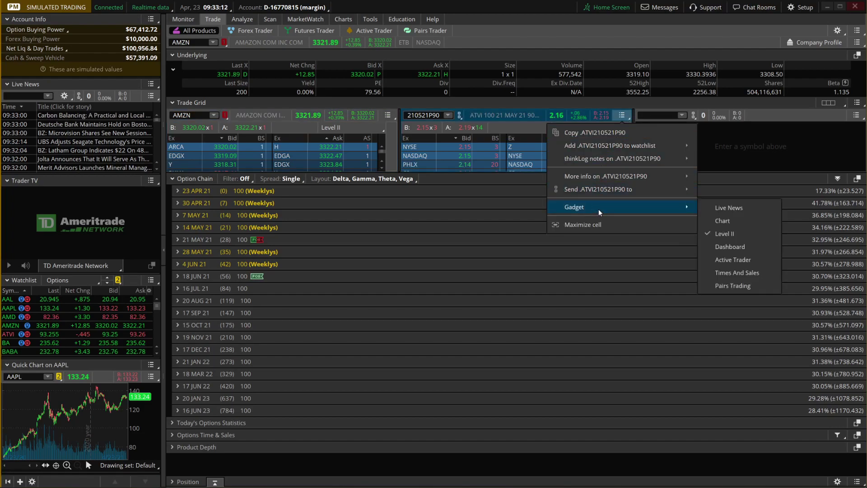
{"action": "left_click", "coordinate": [720, 220]}
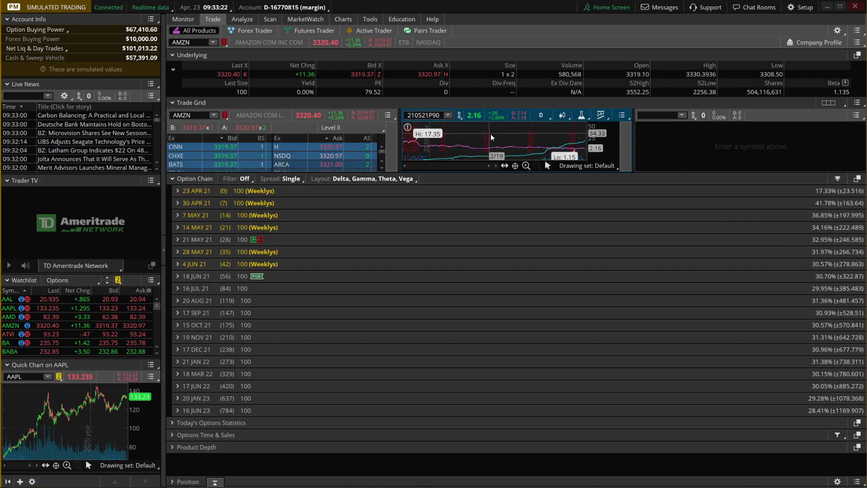
{"action": "left_click", "coordinate": [459, 115]}
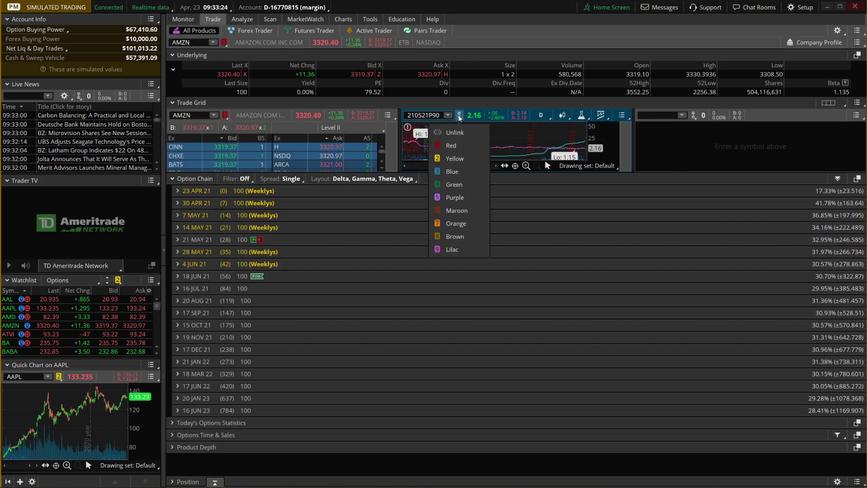
{"action": "left_click", "coordinate": [451, 145]}
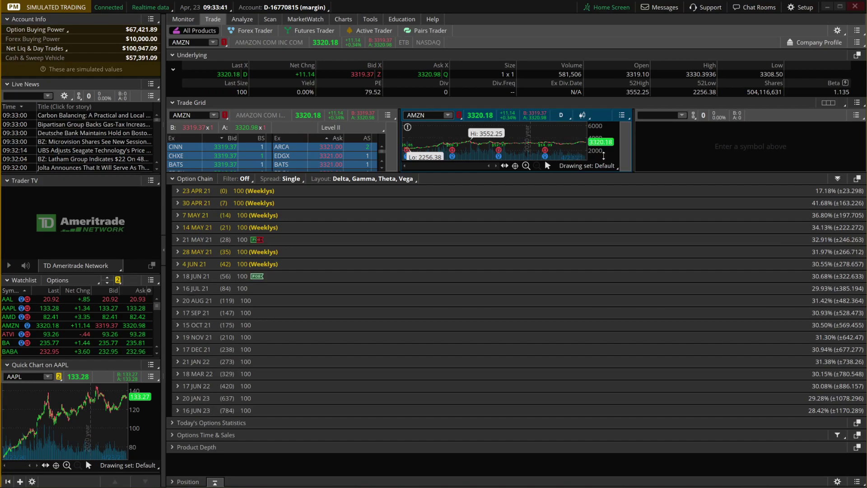
{"action": "left_click", "coordinate": [176, 105]}
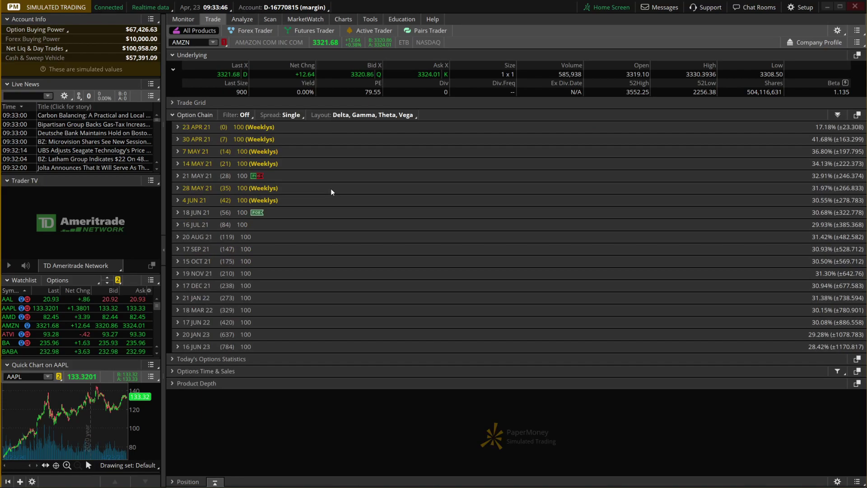
Review AMZN's Today's Options Statistics, Options Time & Sales and Product Depth sections, collapsing each one after viewing
{"action": "left_click", "coordinate": [173, 358]}
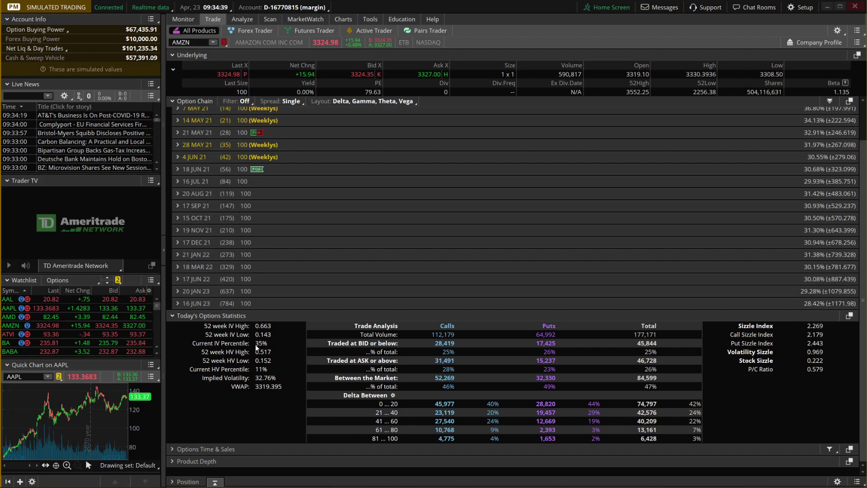
{"action": "left_click", "coordinate": [174, 316]}
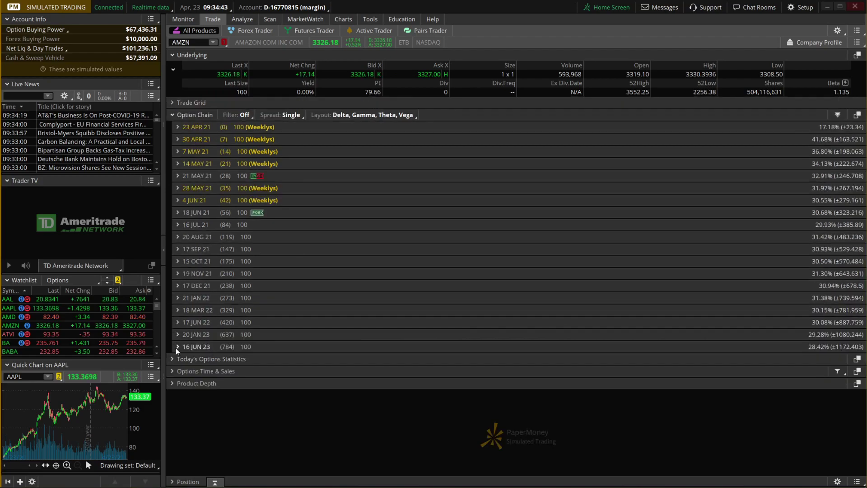
{"action": "left_click", "coordinate": [172, 371]}
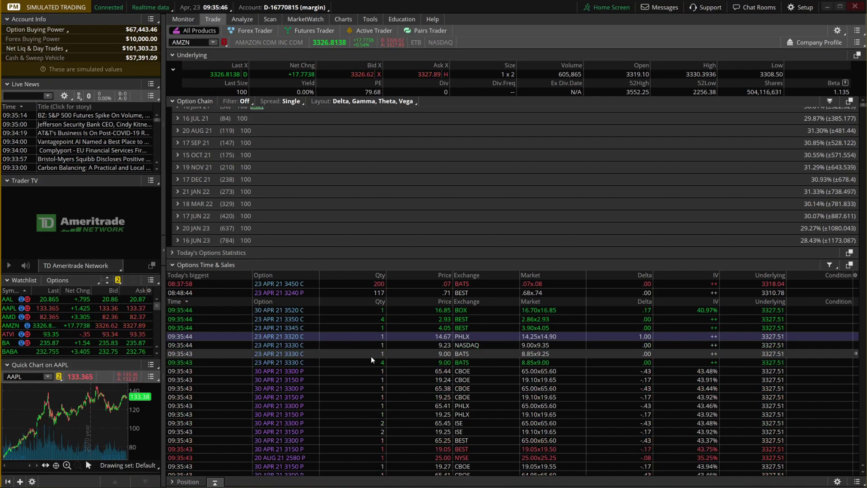
{"action": "left_click", "coordinate": [172, 265]}
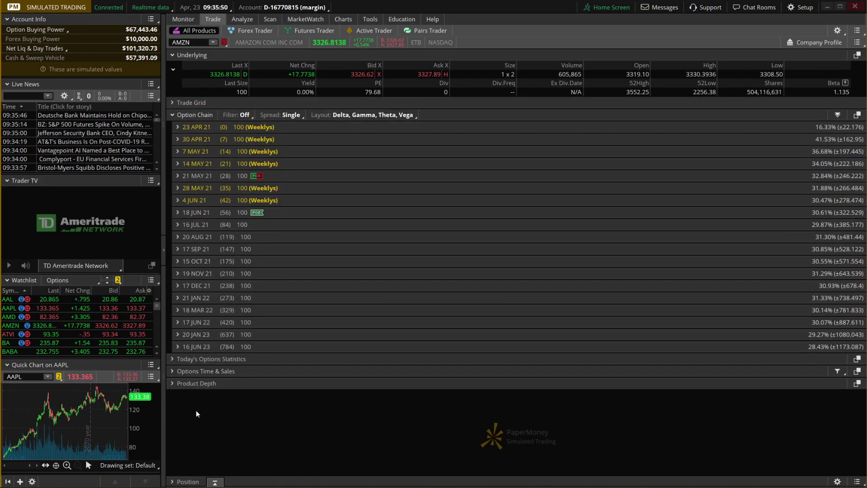
{"action": "left_click", "coordinate": [175, 383]}
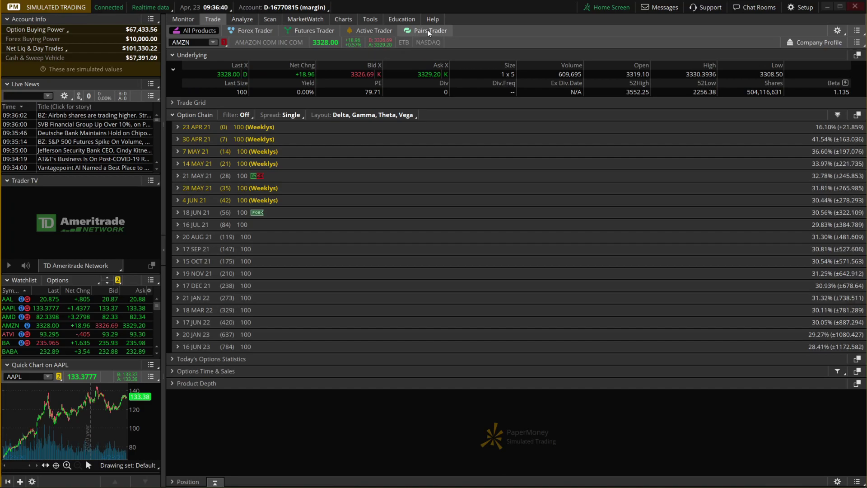
Look over the currency pair cells in Forex Trader, and return to All Products
{"action": "left_click", "coordinate": [238, 33]}
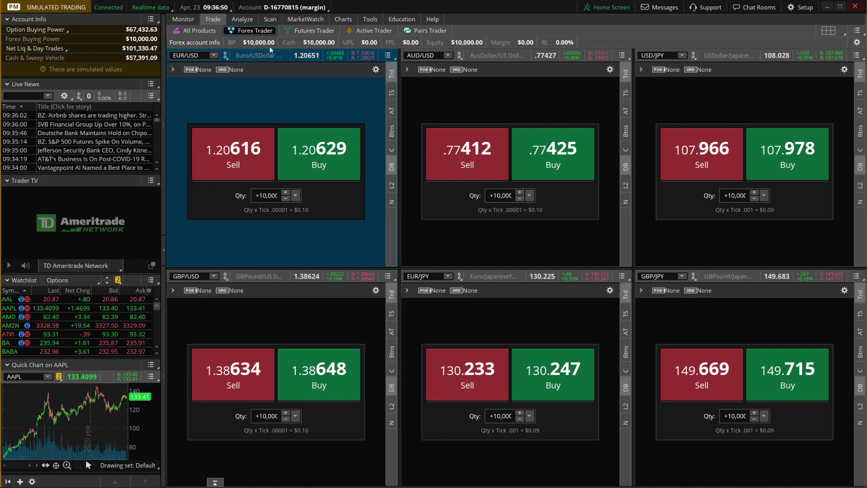
{"action": "left_click", "coordinate": [189, 31]}
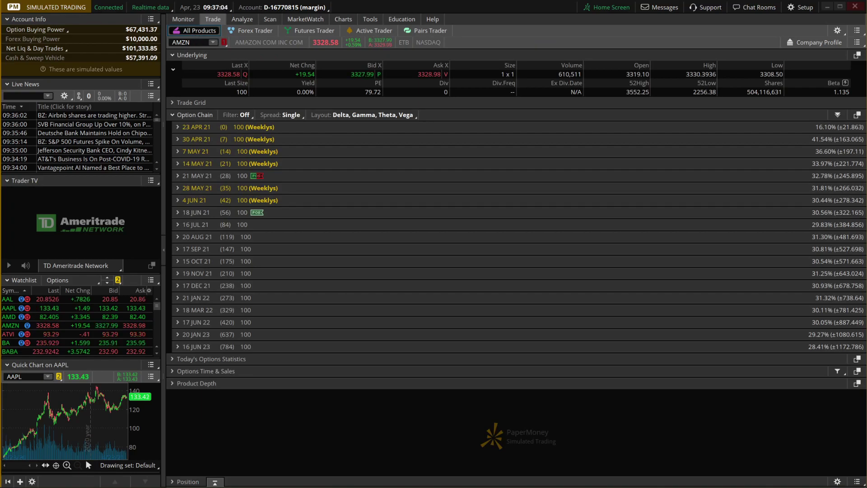
Open the charting page and load ATVI in the price chart
{"action": "left_click", "coordinate": [350, 20]}
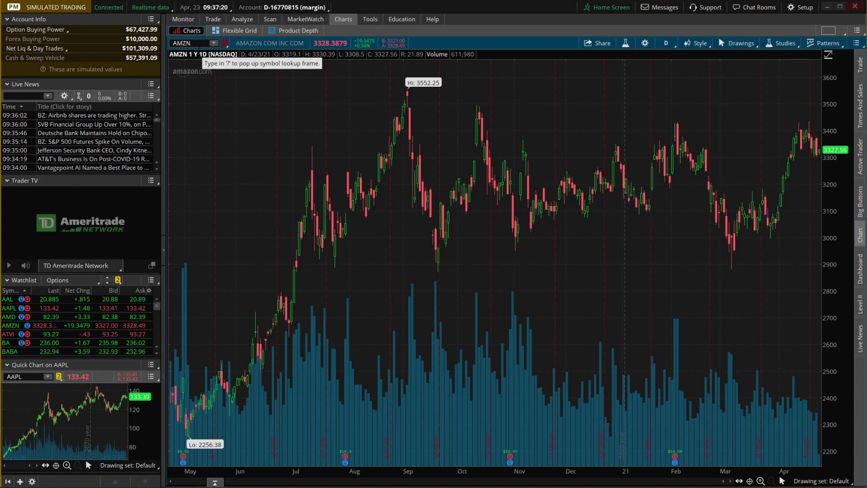
{"action": "left_click", "coordinate": [189, 43]}
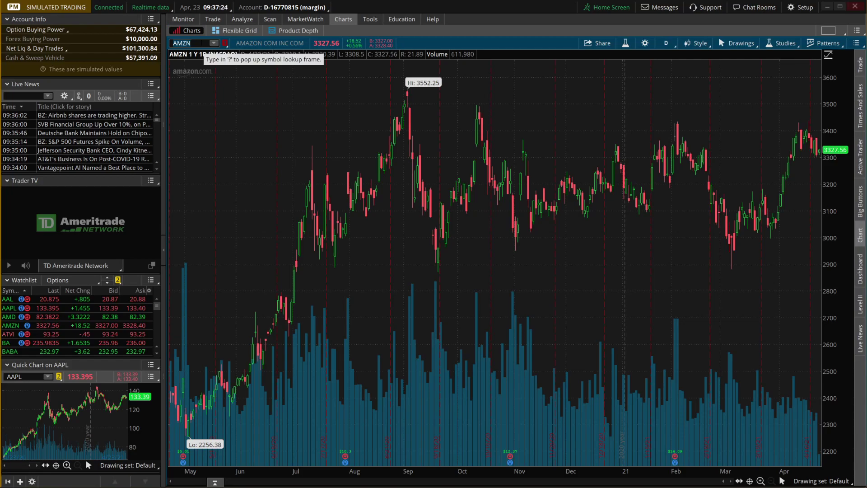
{"action": "type", "text": "ATVI"}
{"action": "key", "text": "Return"}
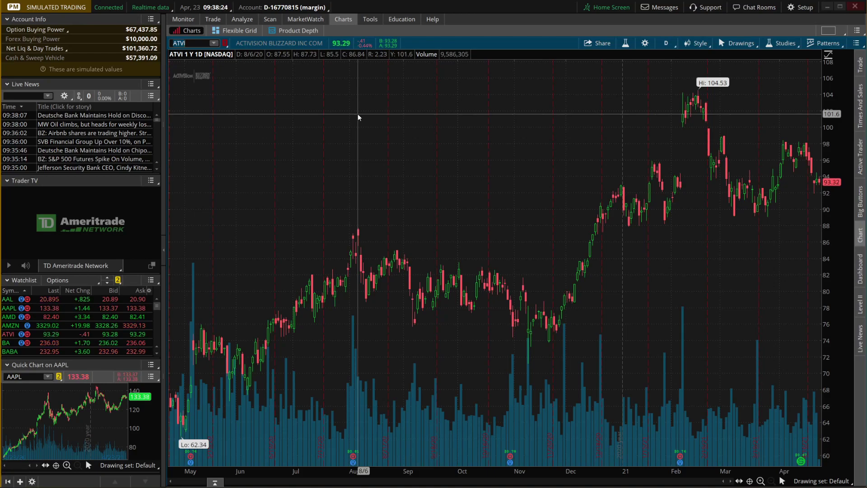
Examine ATVI's one-year daily chart up close around January to March and at the latest candles, returning to the full-year view
{"action": "left_click_drag", "start_coordinate": [348, 83], "coordinate": [735, 99]}
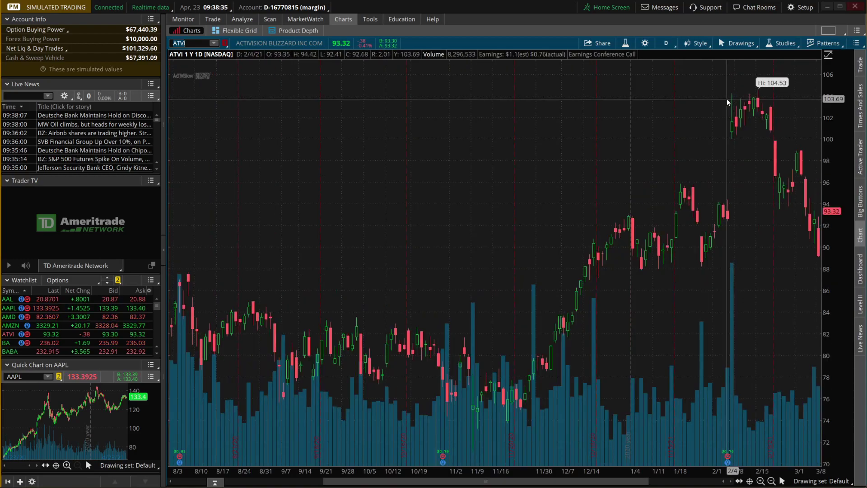
{"action": "left_click_drag", "start_coordinate": [591, 111], "coordinate": [808, 122]}
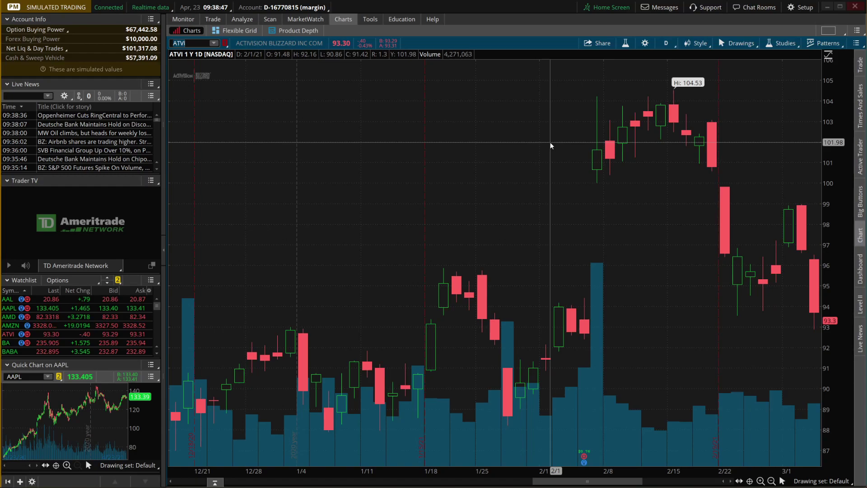
{"action": "scroll", "coordinate": [550, 142], "scroll_direction": "down", "scroll_amount": 3}
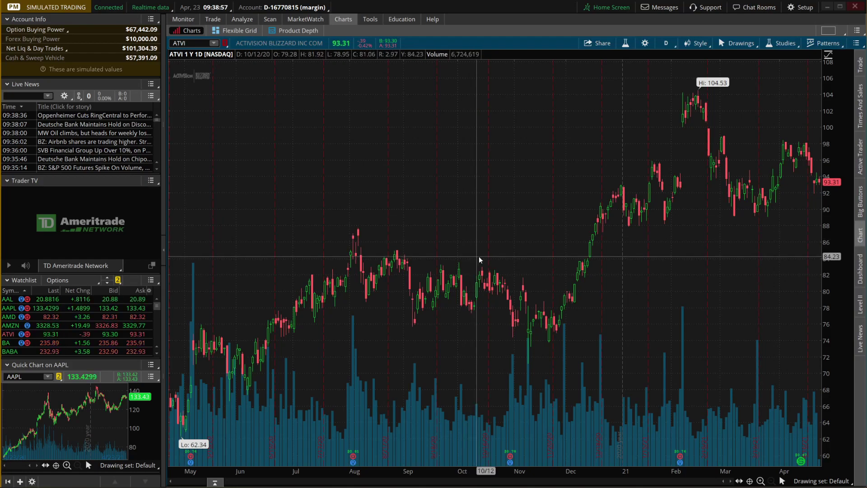
{"action": "left_click", "coordinate": [760, 481]}
{"action": "left_click", "coordinate": [760, 481]}
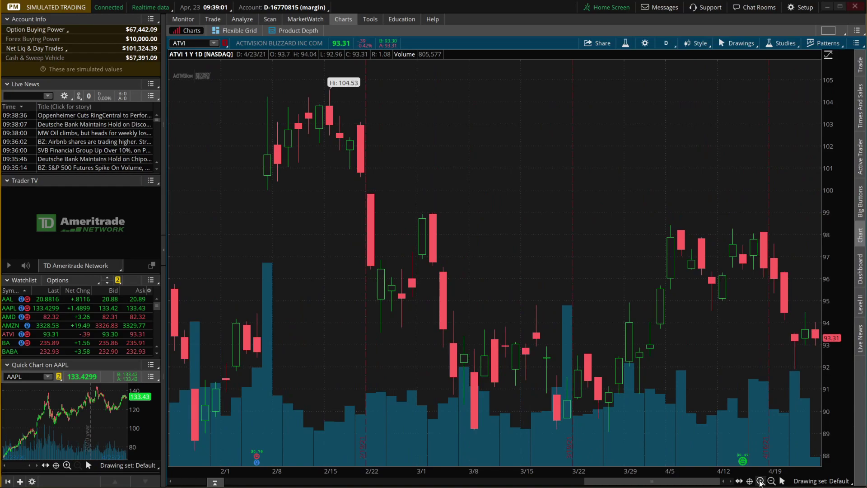
{"action": "left_click", "coordinate": [760, 481]}
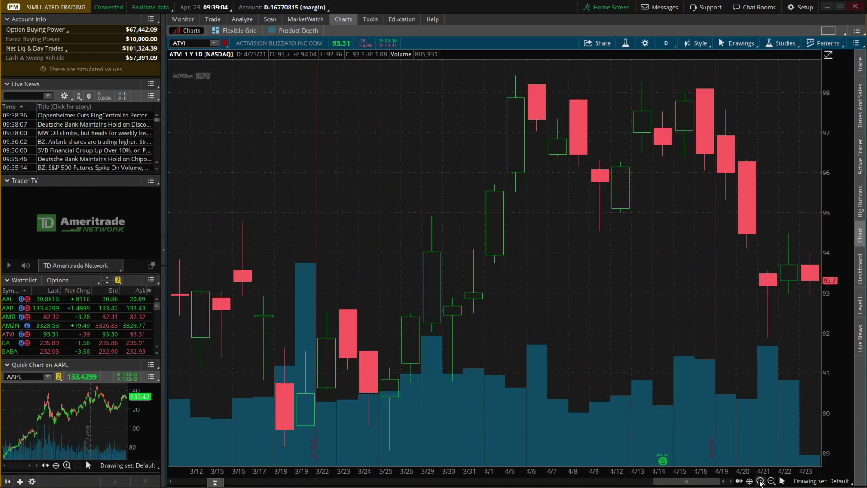
{"action": "left_click", "coordinate": [771, 481]}
{"action": "left_click", "coordinate": [771, 482]}
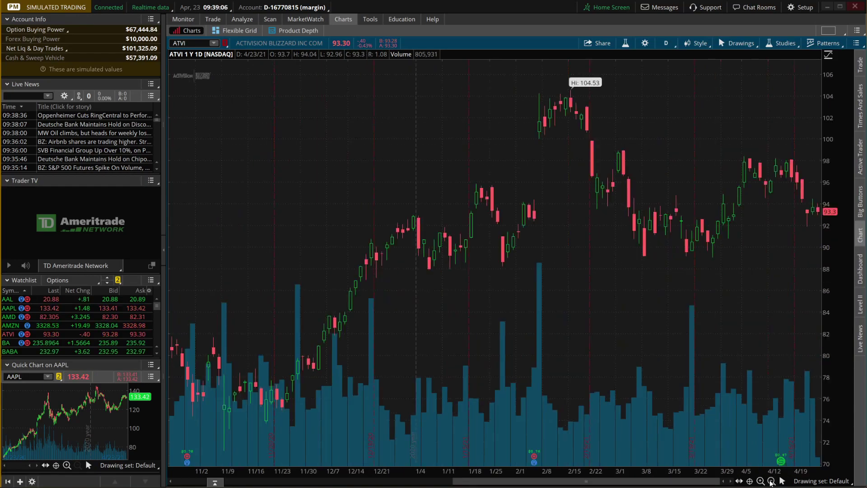
{"action": "left_click", "coordinate": [771, 481]}
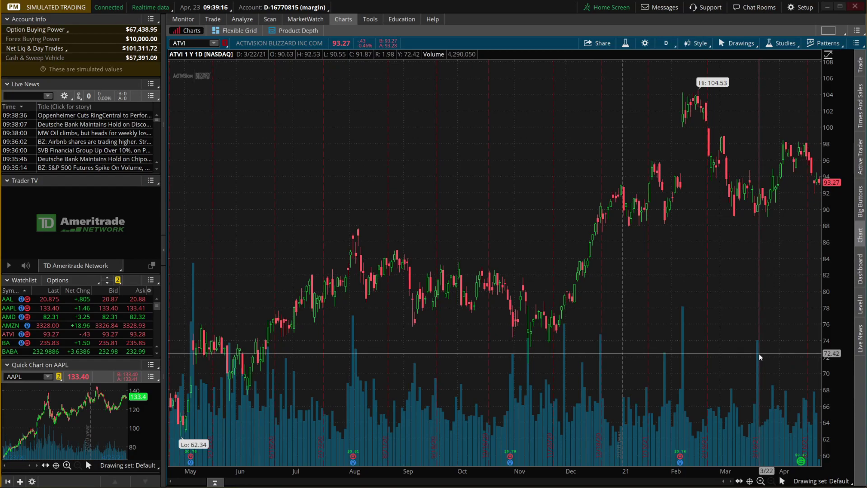
Switch the ATVI chart to the 1-day, 1-minute time frame and remove that time frame from the favorites
{"action": "left_click", "coordinate": [666, 44]}
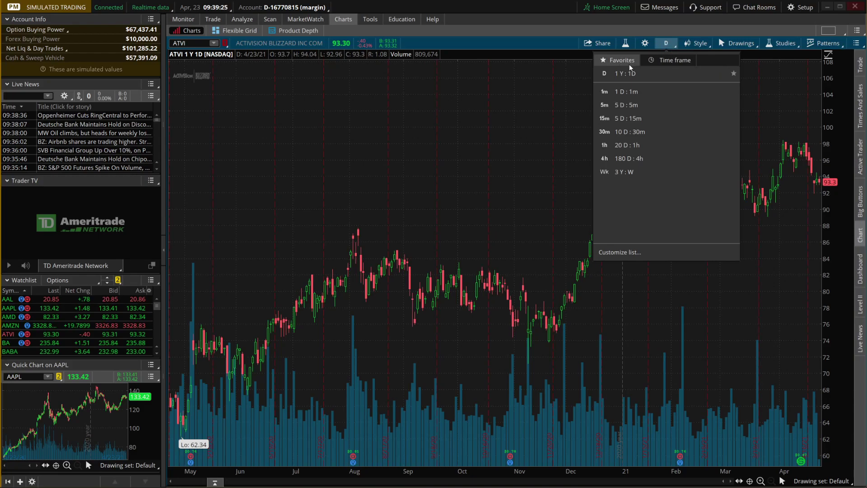
{"action": "left_click", "coordinate": [631, 94]}
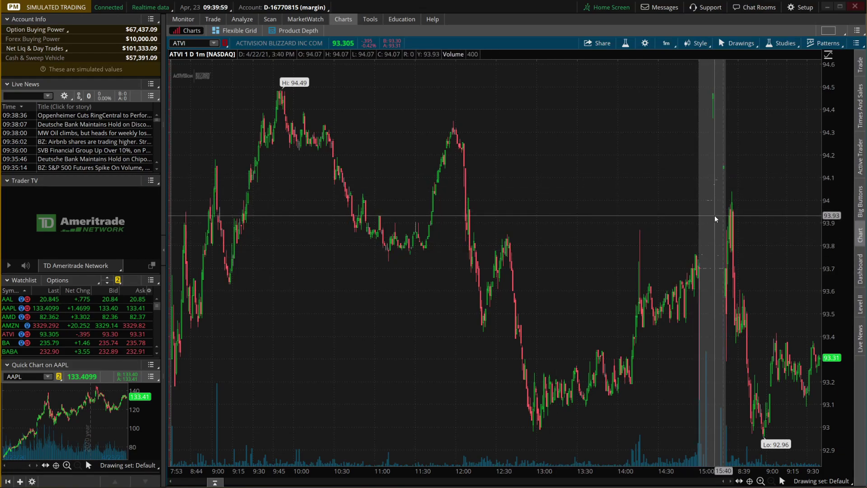
{"action": "left_click", "coordinate": [666, 44]}
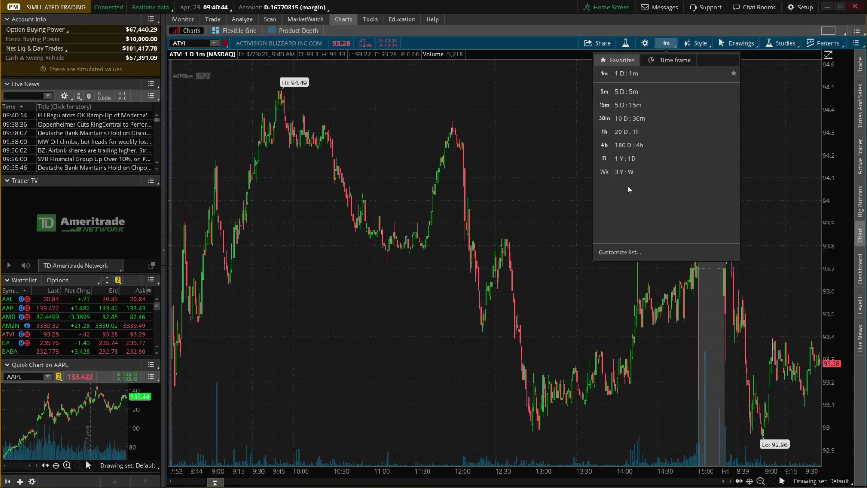
{"action": "left_click", "coordinate": [678, 62]}
{"action": "left_click", "coordinate": [692, 122]}
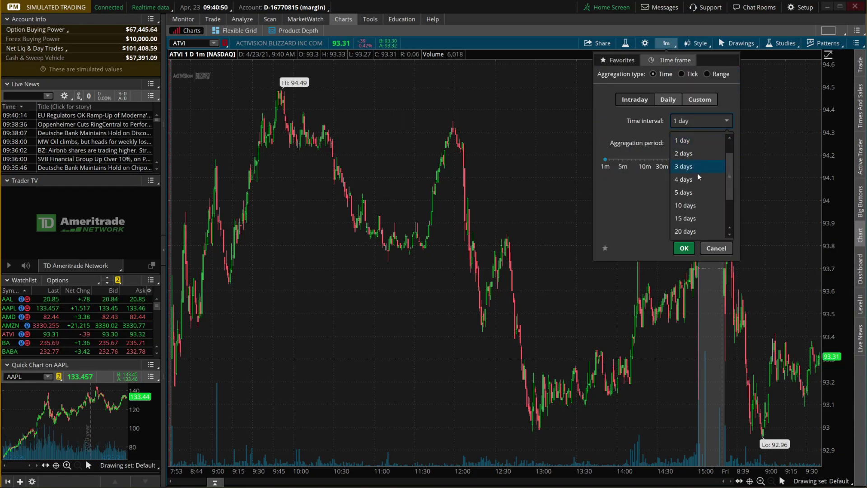
{"action": "left_click", "coordinate": [617, 131]}
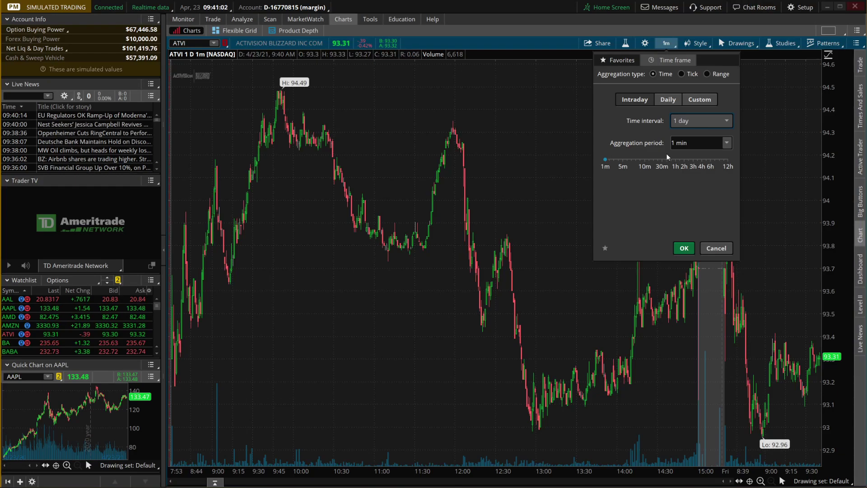
{"action": "left_click", "coordinate": [606, 247]}
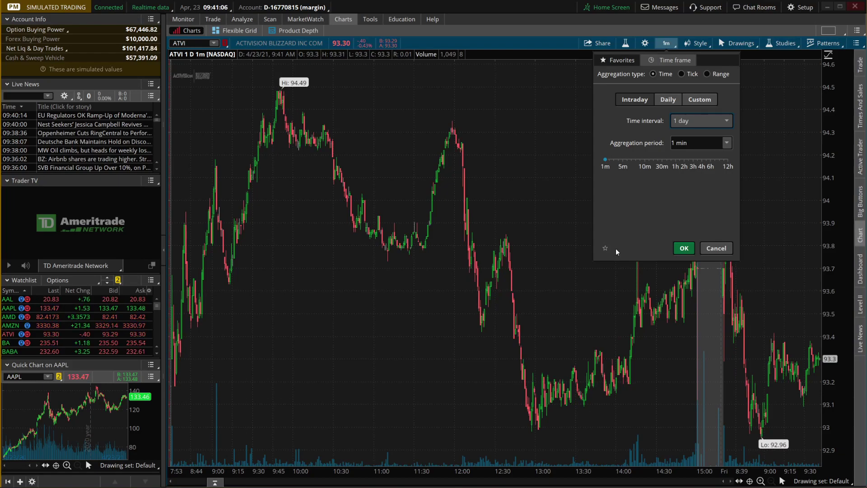
{"action": "left_click", "coordinate": [683, 248]}
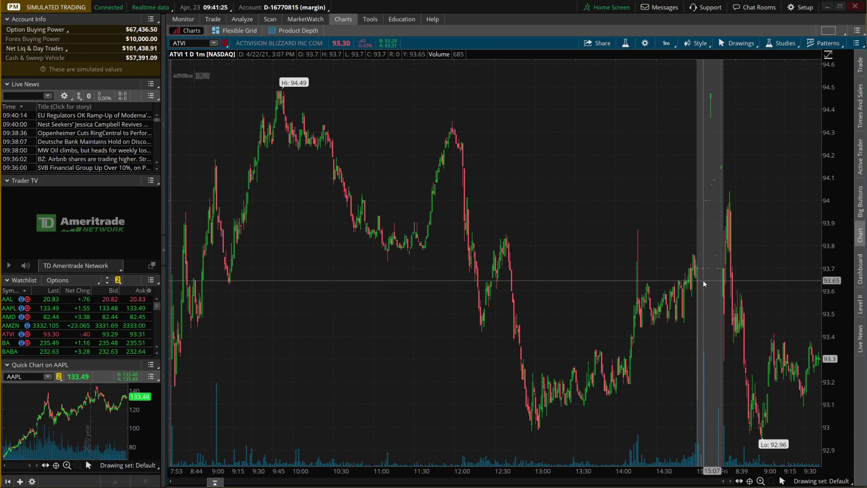
Search the chart studies for rsi and add the RSI study to the ATVI chart's studies list
{"action": "left_click", "coordinate": [625, 43]}
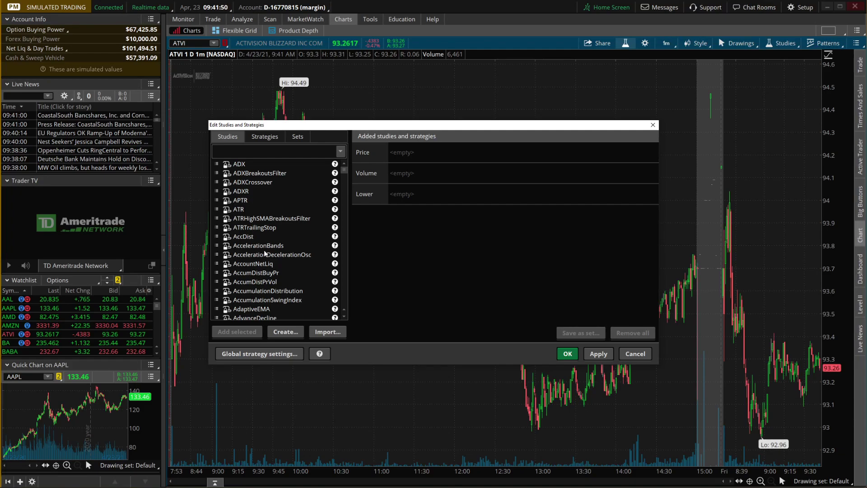
{"action": "left_click", "coordinate": [258, 150]}
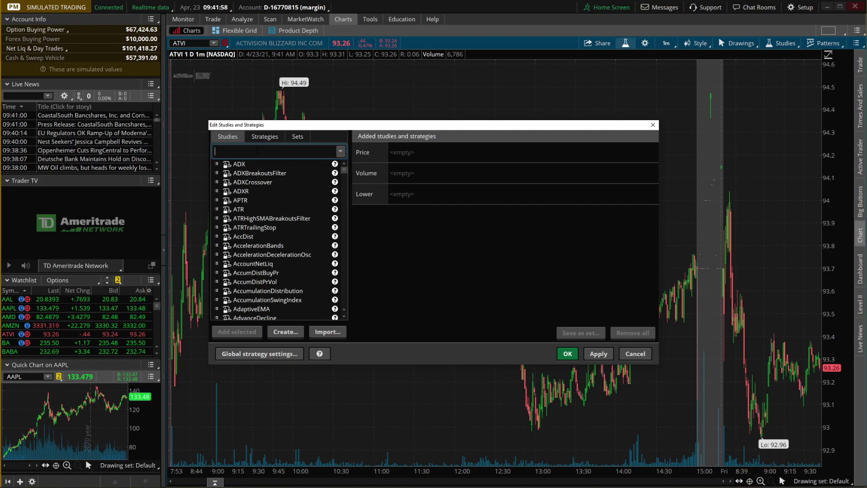
{"action": "type", "text": "rsi"}
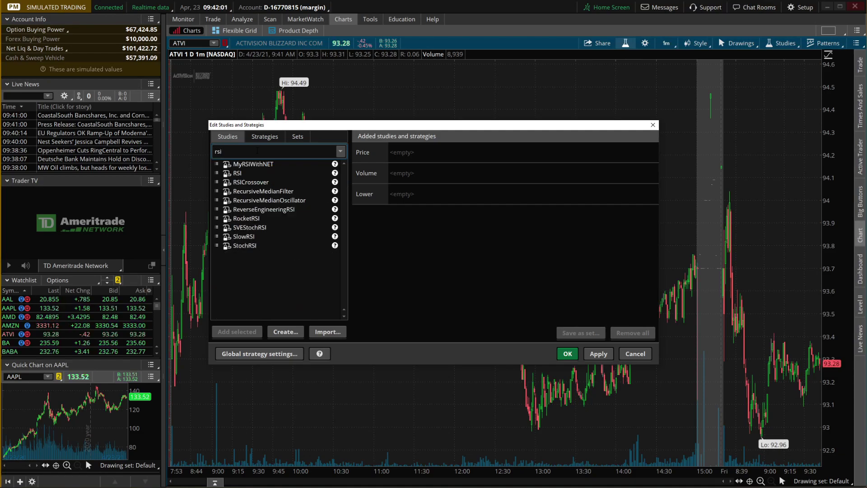
{"action": "left_click", "coordinate": [252, 174]}
{"action": "left_click", "coordinate": [236, 333]}
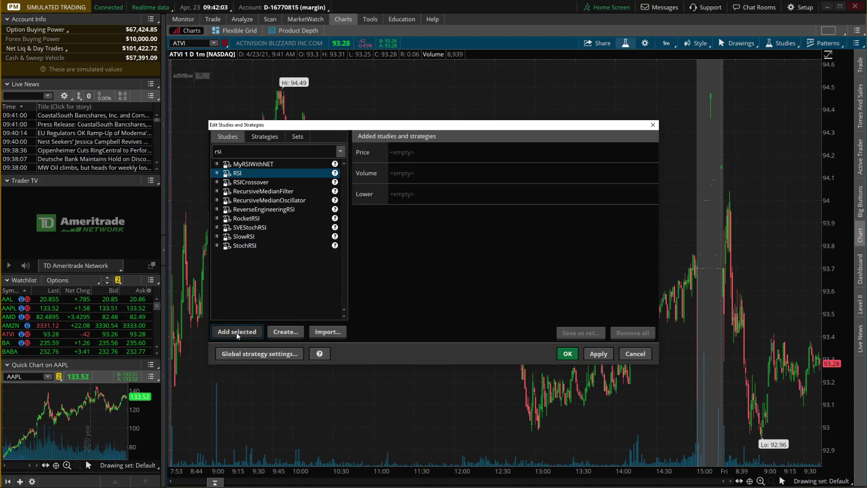
Add the MACD study below RSI, look over both lower study entries, and apply them to the ATVI chart
{"action": "left_click", "coordinate": [218, 151]}
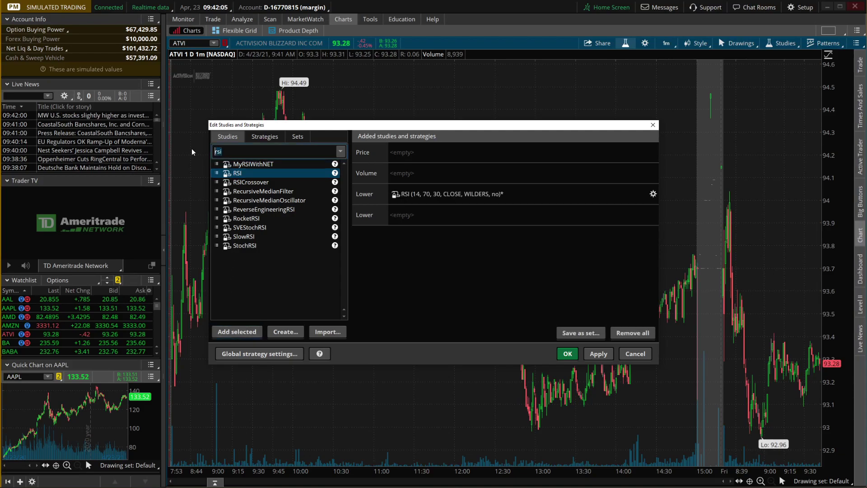
{"action": "type", "text": "macd"}
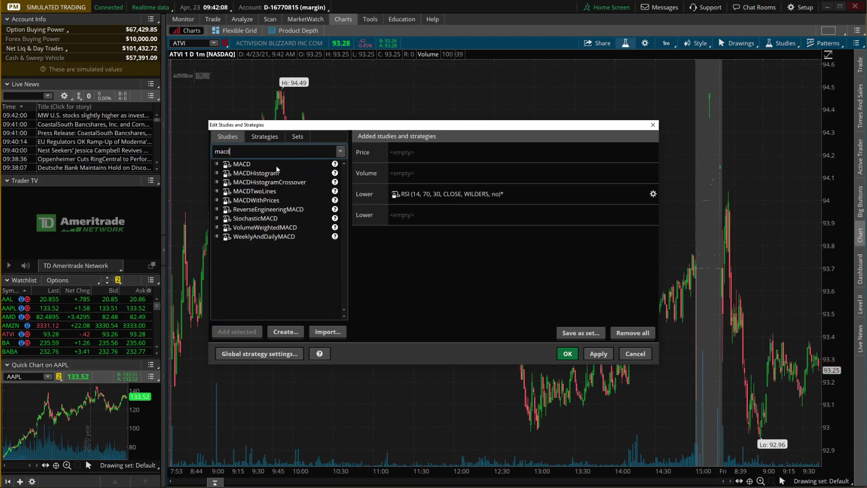
{"action": "left_click", "coordinate": [236, 331]}
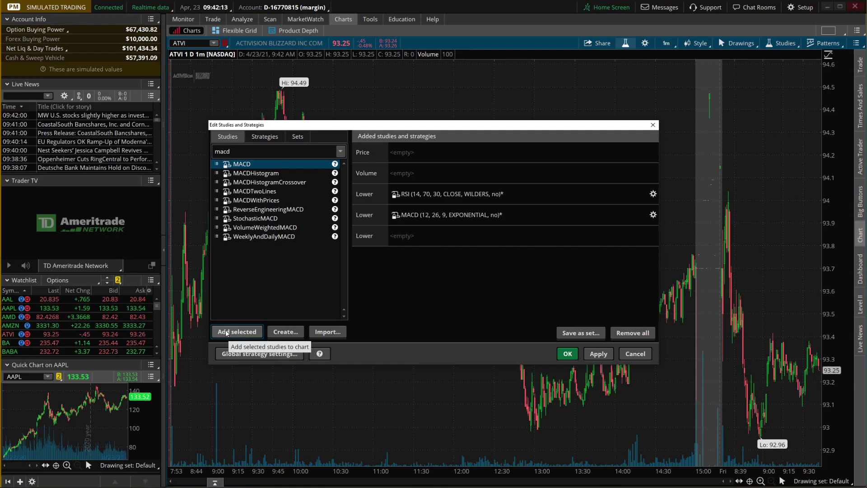
{"action": "left_click", "coordinate": [364, 213]}
{"action": "left_click", "coordinate": [413, 199]}
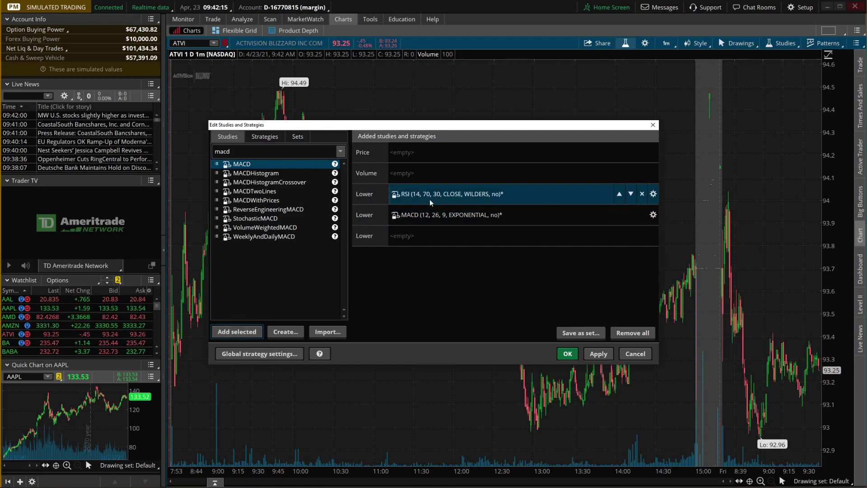
{"action": "left_click", "coordinate": [425, 215]}
{"action": "left_click", "coordinate": [355, 201]}
{"action": "left_click", "coordinate": [363, 214]}
{"action": "left_click", "coordinate": [368, 202]}
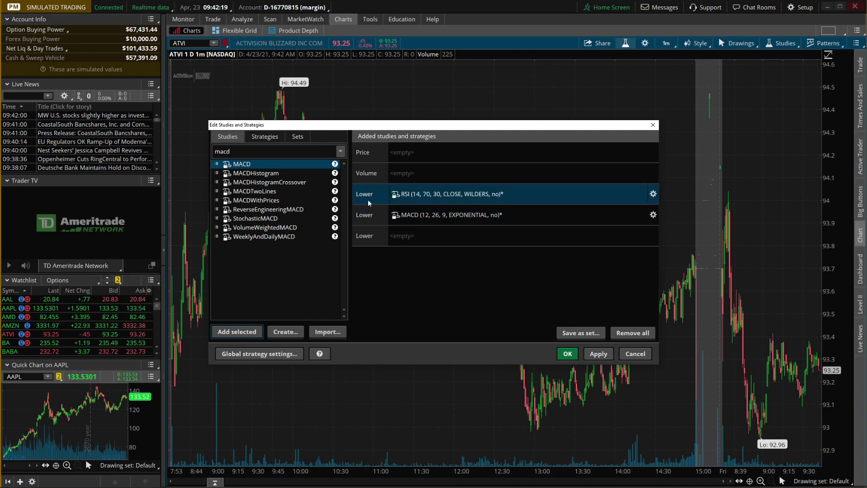
{"action": "mouse_move", "coordinate": [418, 193]}
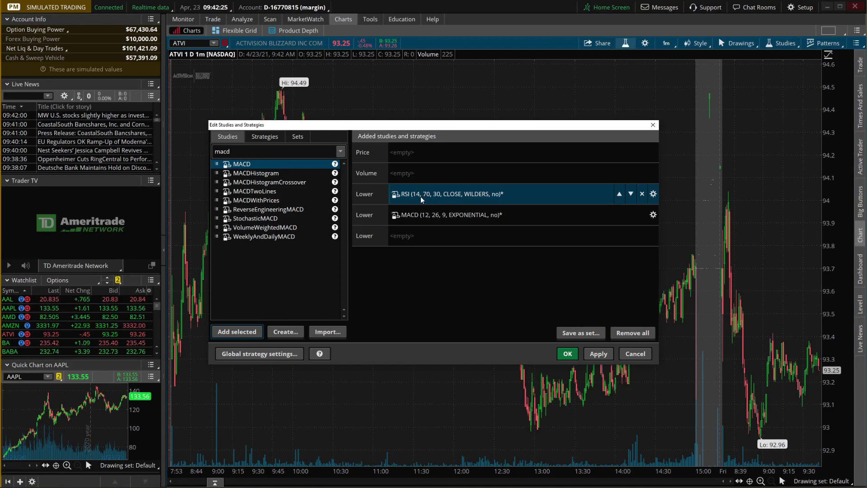
{"action": "left_click", "coordinate": [568, 354]}
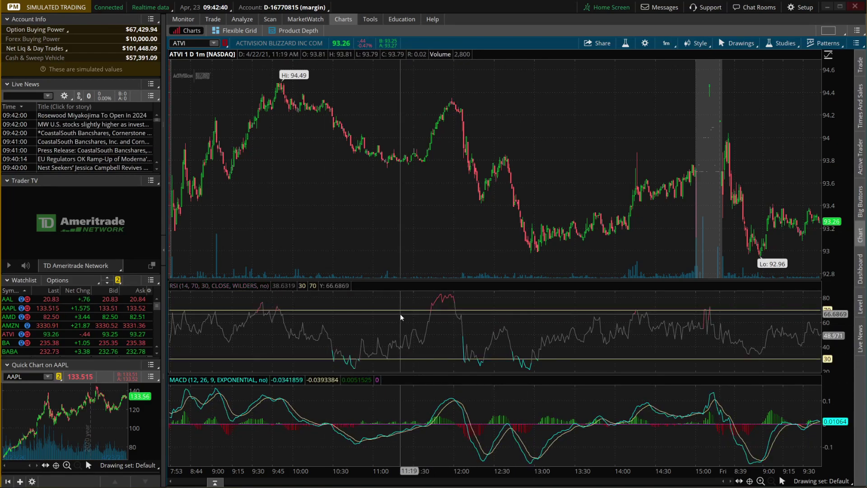
Change the chart's symbol from ATVI to AMZN
{"action": "left_click", "coordinate": [185, 43]}
{"action": "key", "text": "BackSpace"}
{"action": "key", "text": "BackSpace"}
{"action": "key", "text": "BackSpace"}
{"action": "key", "text": "BackSpace"}
{"action": "type", "text": "AMZN"}
{"action": "key", "text": "Return"}
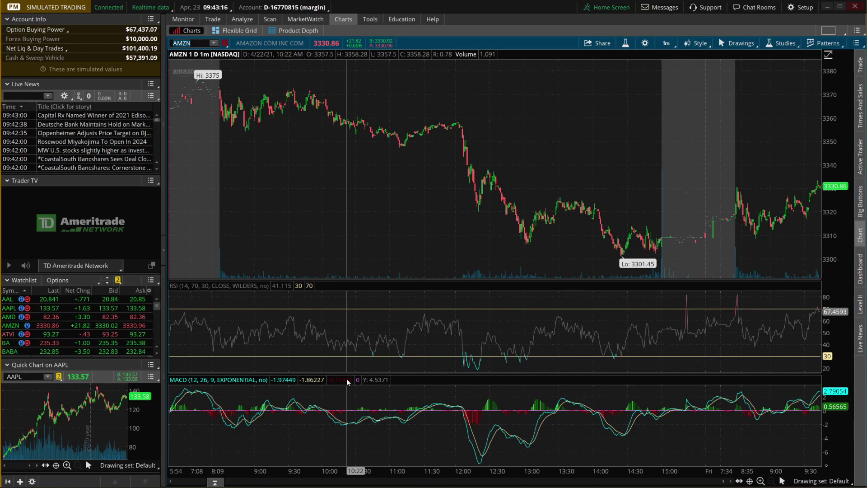
Draw a descending trendline on the AMZN chart from about 3372 near 9:45 to about 3322 near 14:00, and remove it again
{"action": "middle_click", "coordinate": [343, 116]}
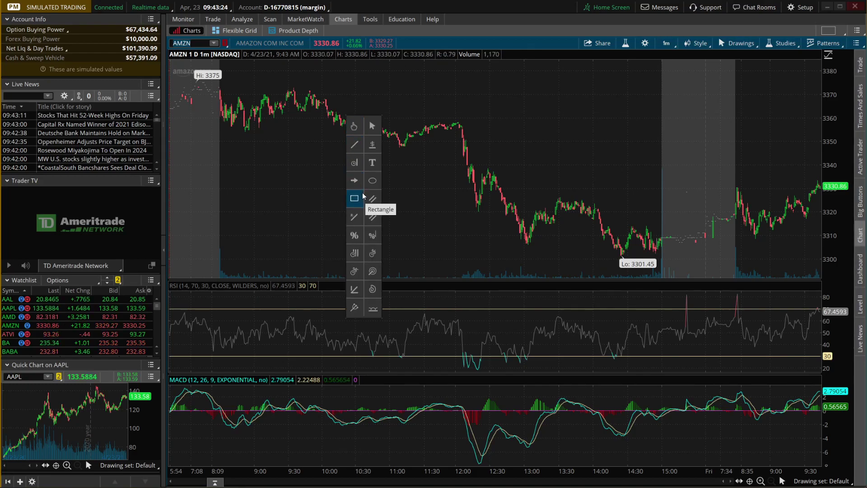
{"action": "left_click", "coordinate": [354, 145]}
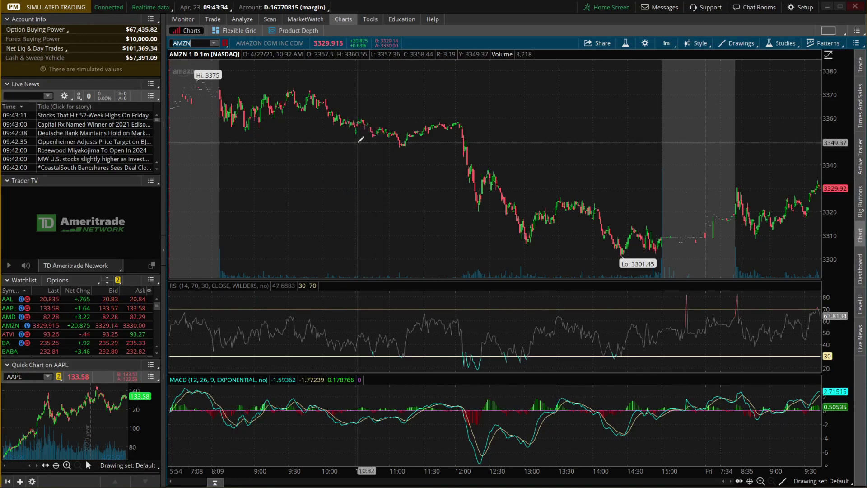
{"action": "left_click", "coordinate": [310, 88]}
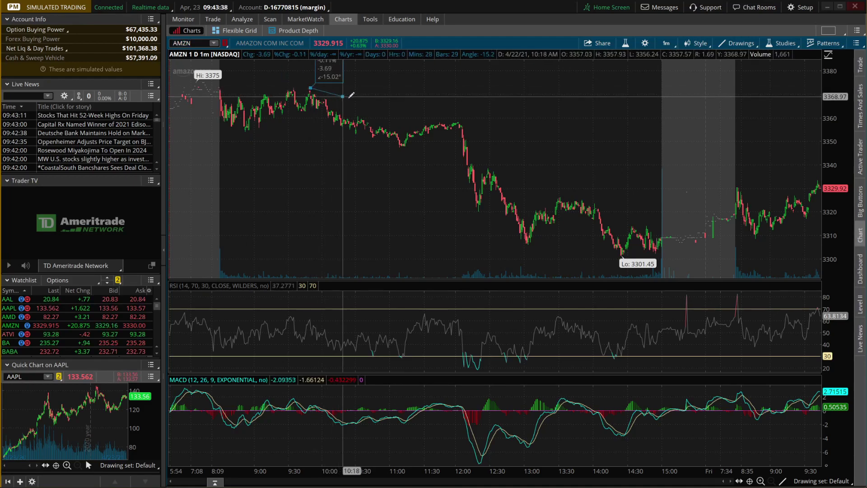
{"action": "left_click", "coordinate": [600, 207]}
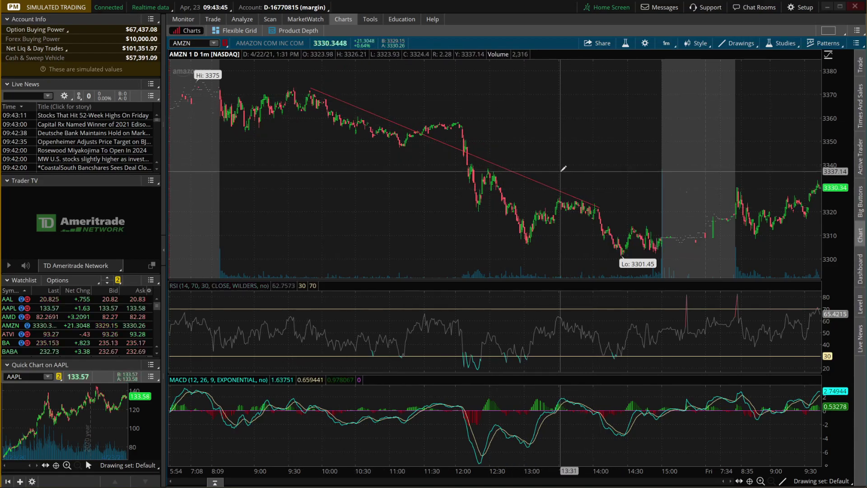
{"action": "right_click", "coordinate": [448, 147]}
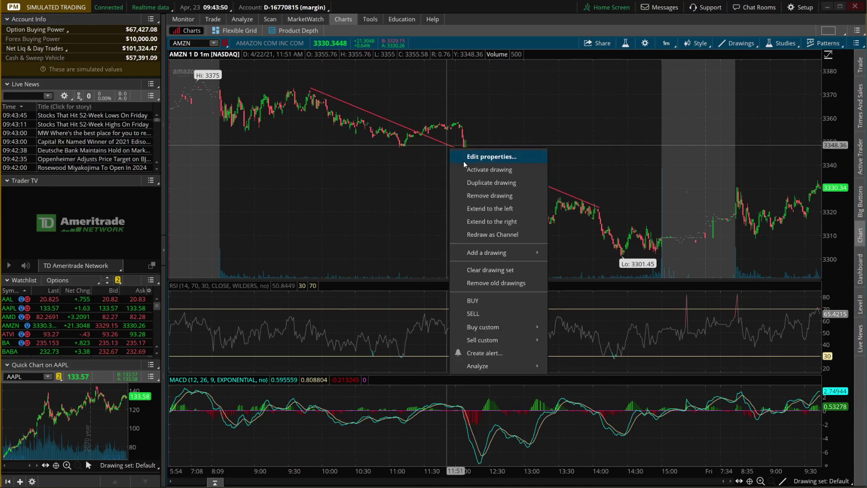
{"action": "left_click", "coordinate": [486, 196]}
Bring up the drawing tool palette on the AMZN chart and switch back to the pointer
{"action": "middle_click", "coordinate": [461, 185]}
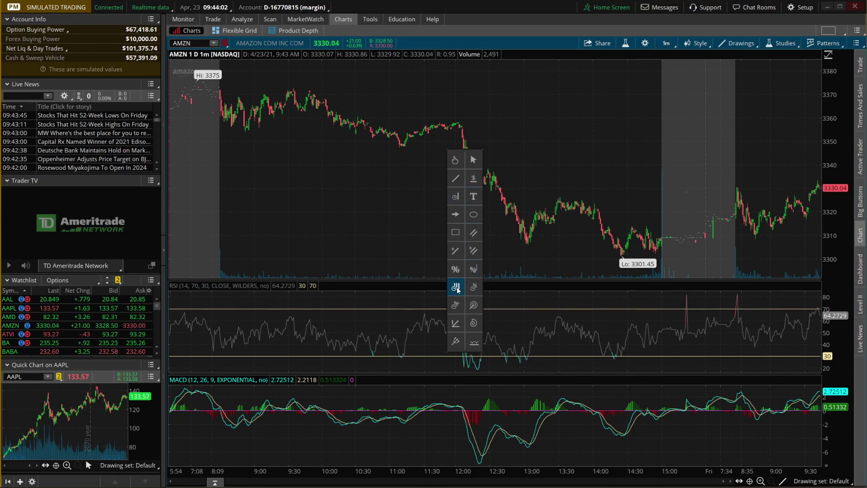
{"action": "left_click", "coordinate": [473, 161]}
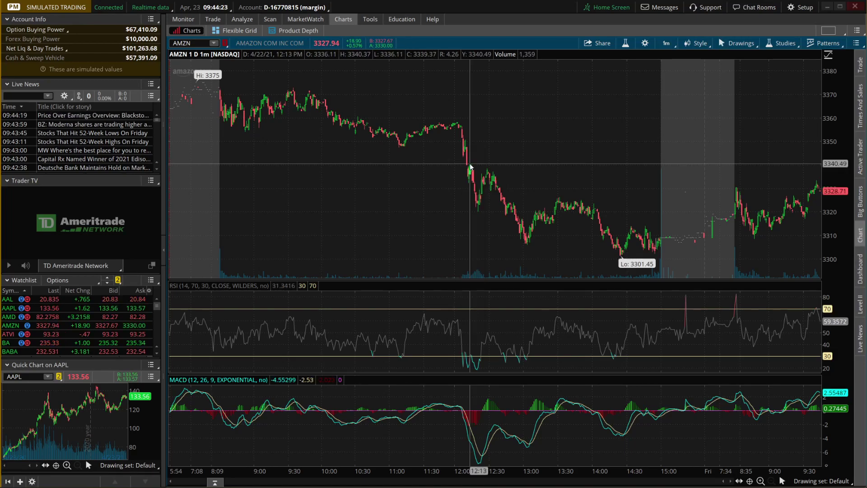
{"action": "left_click", "coordinate": [782, 481]}
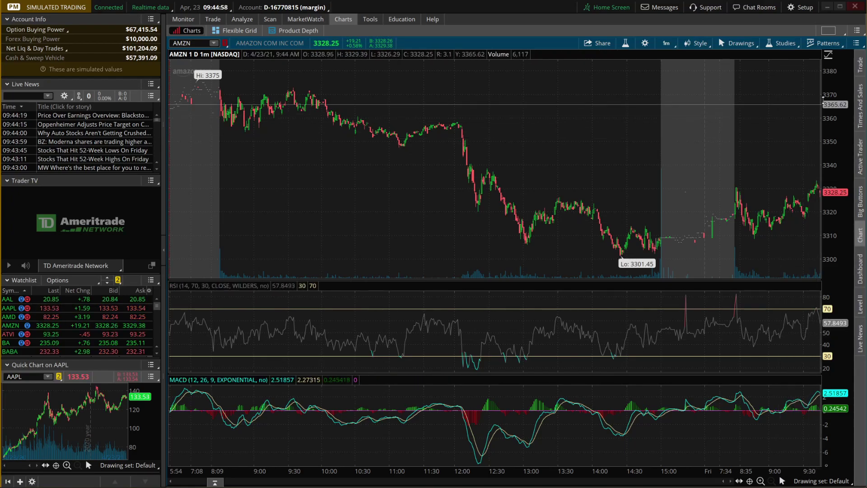
Load MSFT in a second chart cell beside AMZN, and return to the single-chart layout
{"action": "left_click", "coordinate": [836, 32]}
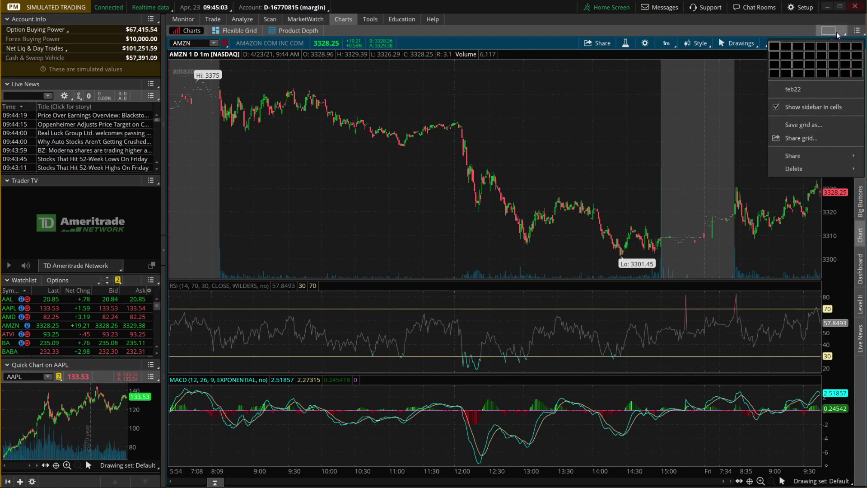
{"action": "left_click", "coordinate": [787, 48]}
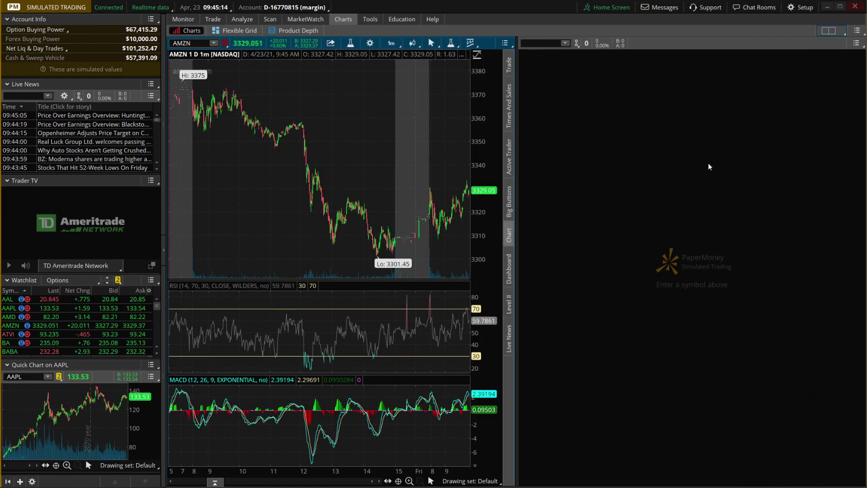
{"action": "left_click", "coordinate": [539, 42]}
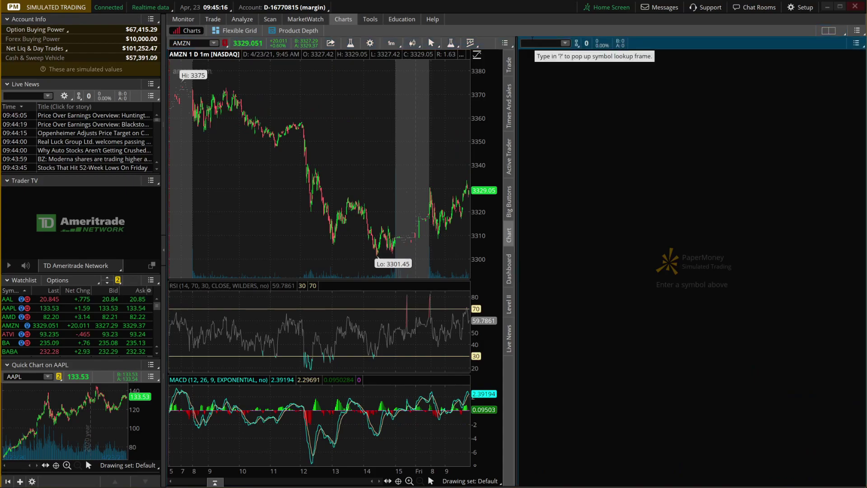
{"action": "type", "text": "MSFT"}
{"action": "key", "text": "Return"}
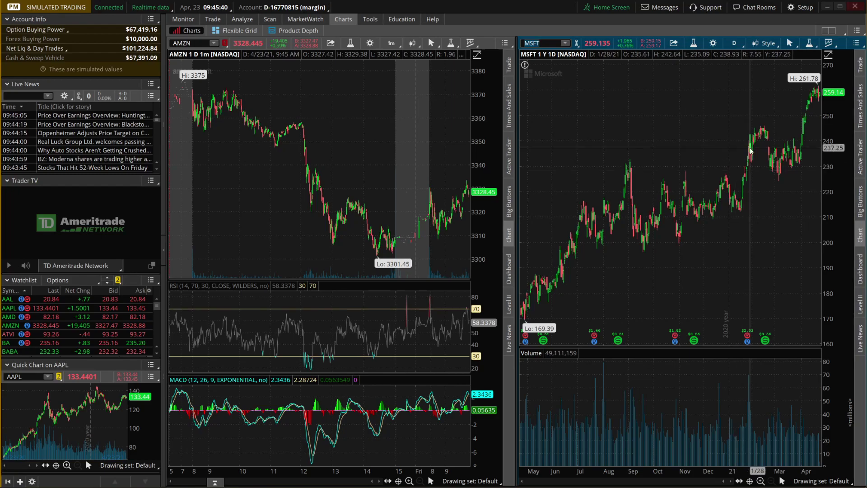
{"action": "left_click", "coordinate": [834, 31]}
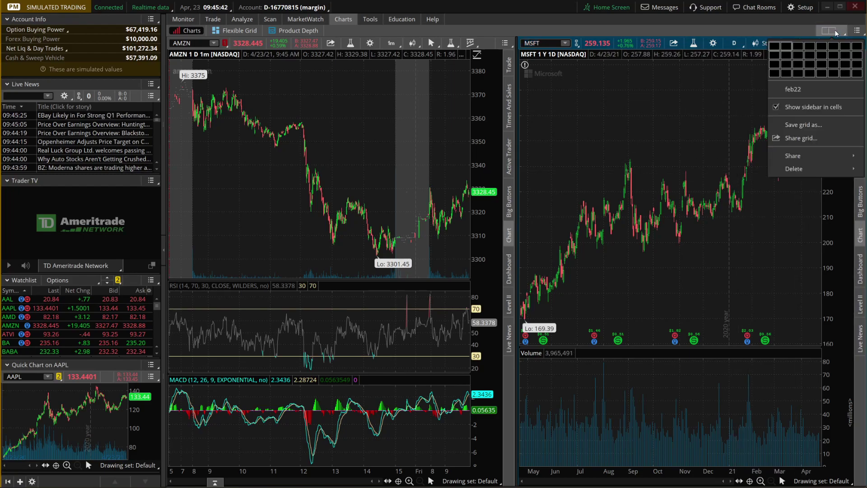
{"action": "left_click", "coordinate": [776, 47]}
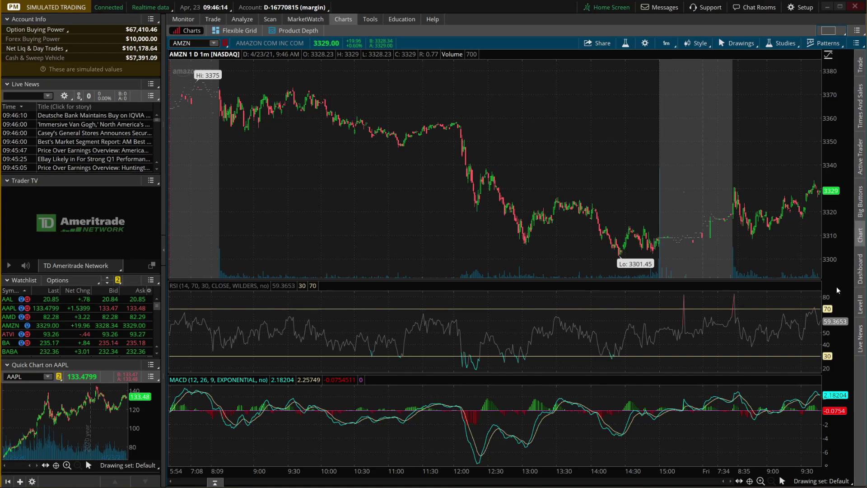
Show and hide the Trade gadget on the AMZN chart, and display Times And Sales beside it
{"action": "left_click", "coordinate": [860, 63]}
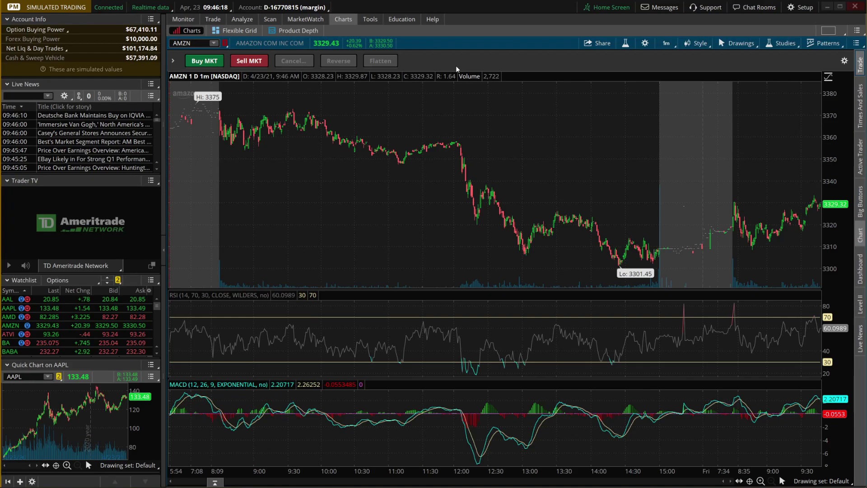
{"action": "left_click", "coordinate": [861, 63]}
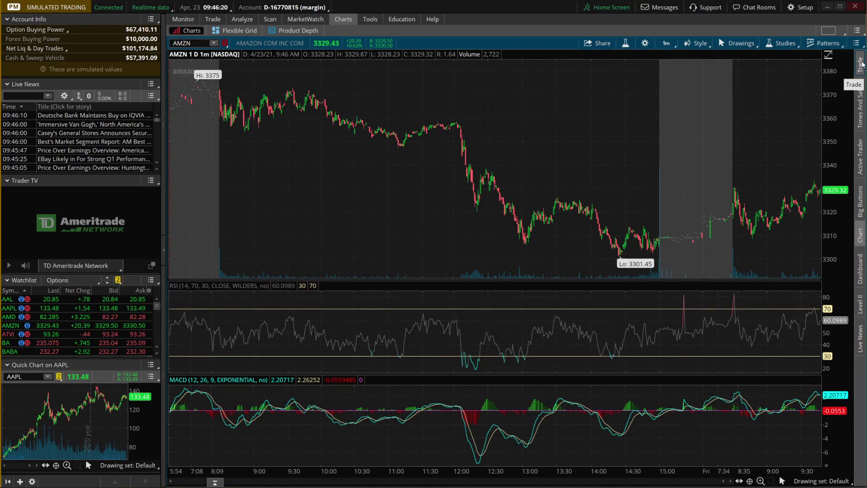
{"action": "left_click", "coordinate": [863, 96]}
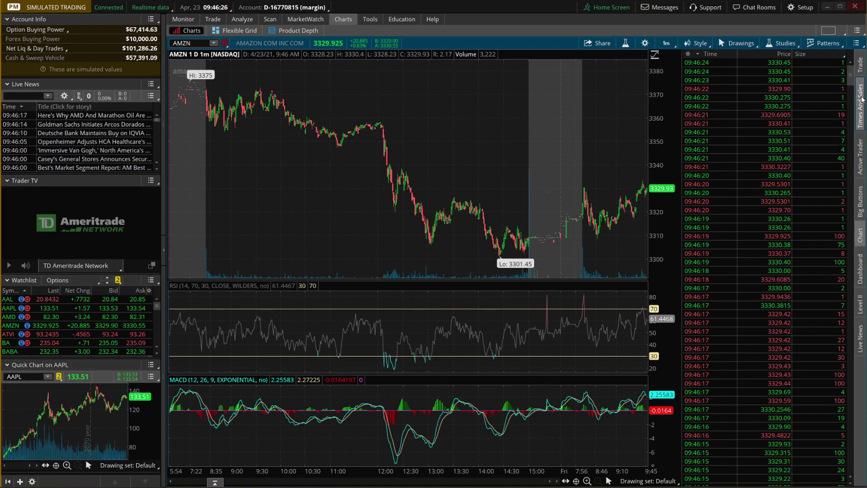
Display the Active Trader ladder beside the AMZN chart, widened to nearly half the chart area, and hide it again
{"action": "left_click", "coordinate": [860, 143]}
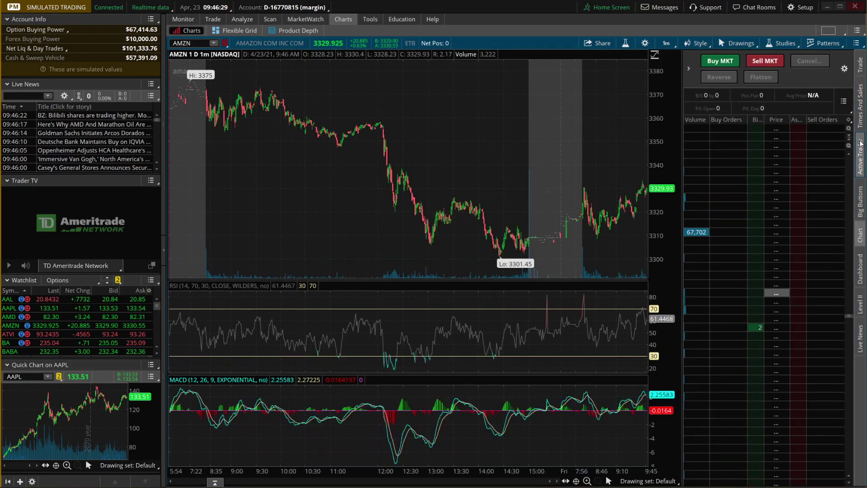
{"action": "left_click_drag", "start_coordinate": [681, 131], "coordinate": [567, 143]}
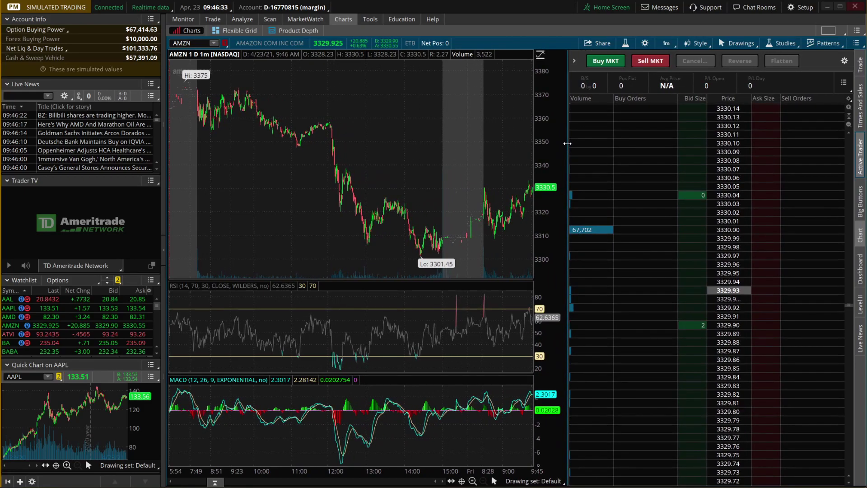
{"action": "left_click_drag", "start_coordinate": [567, 144], "coordinate": [565, 144]}
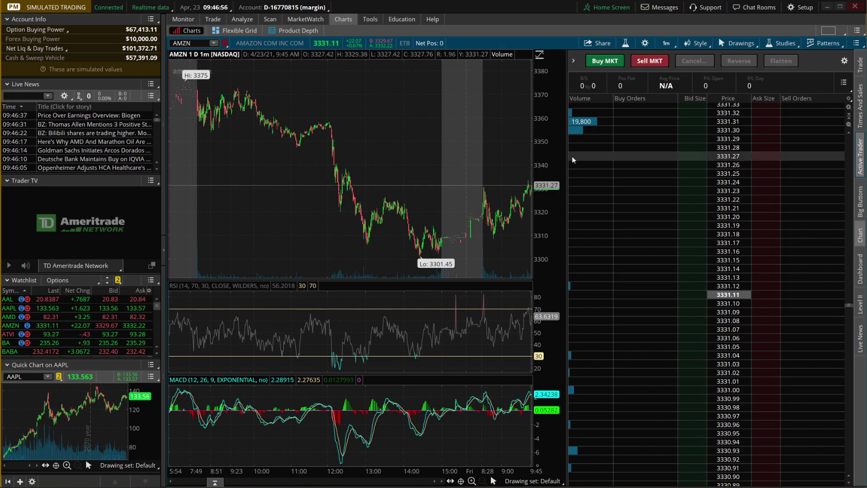
{"action": "left_click", "coordinate": [859, 153]}
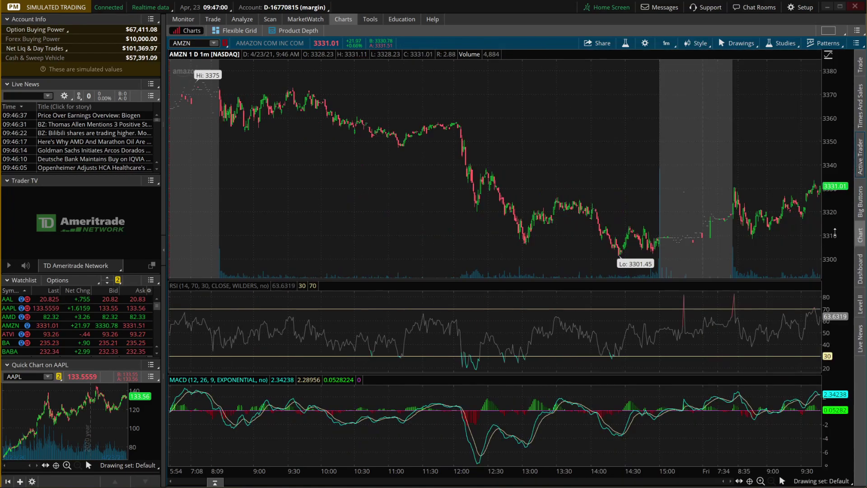
Display the Level II quotes and Live News gadgets below the AMZN chart, and hide both again
{"action": "left_click", "coordinate": [859, 309]}
{"action": "left_click", "coordinate": [863, 333]}
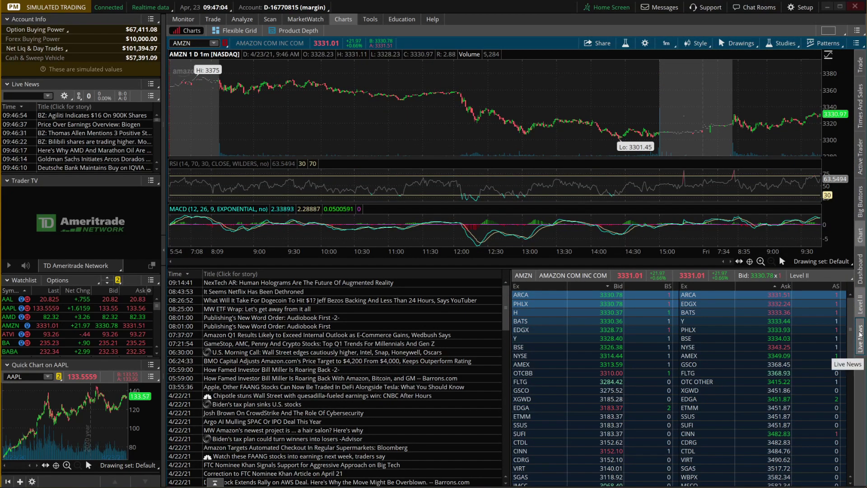
{"action": "left_click", "coordinate": [861, 334]}
{"action": "left_click", "coordinate": [861, 311]}
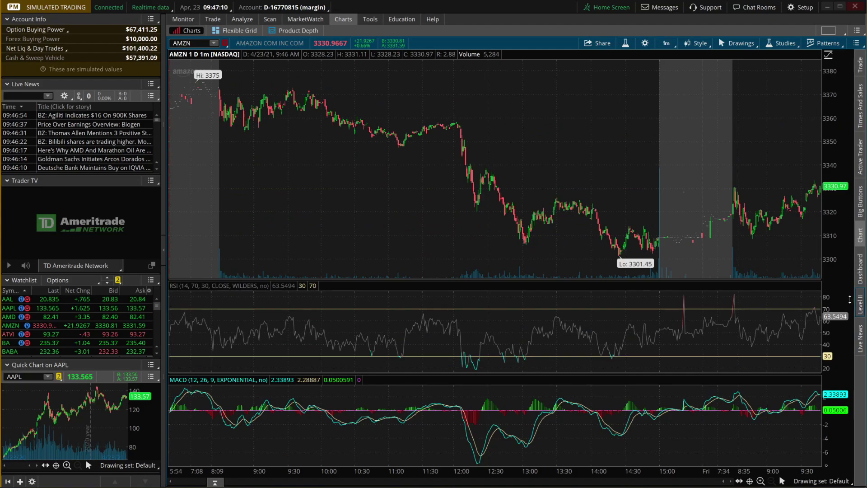
Enable Fill up for the candles in the chart appearance settings
{"action": "left_click_drag", "start_coordinate": [474, 138], "coordinate": [659, 149]}
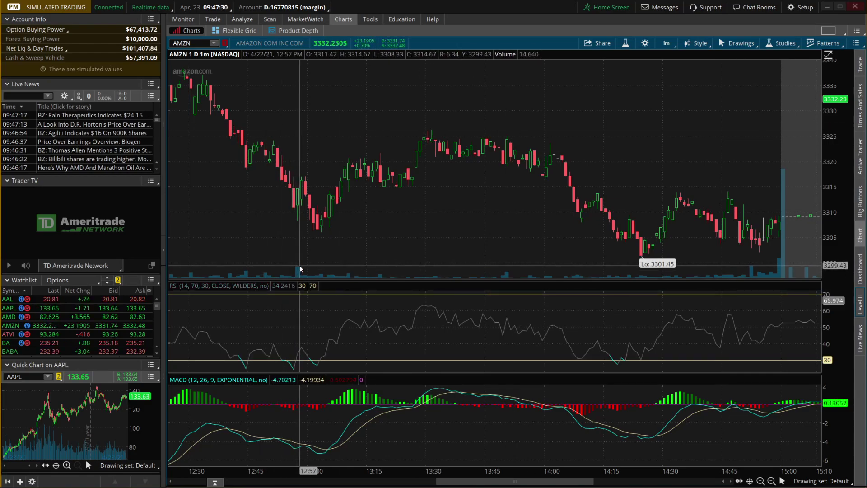
{"action": "left_click", "coordinate": [645, 44]}
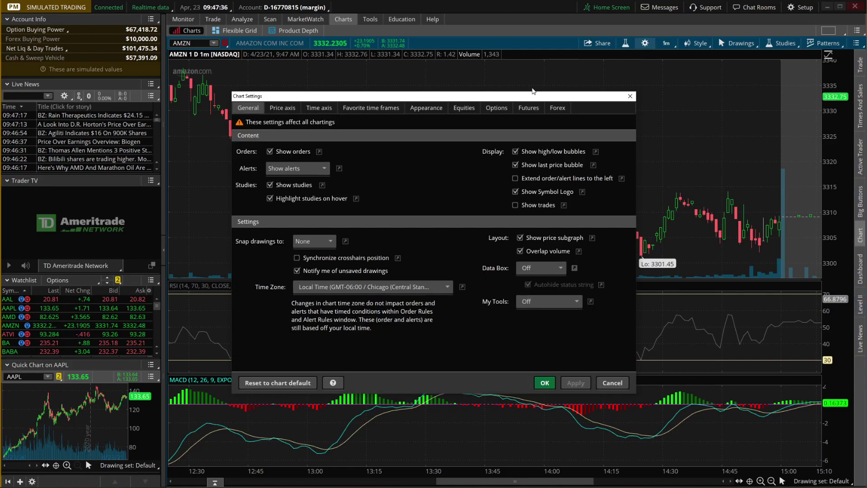
{"action": "left_click", "coordinate": [433, 108]}
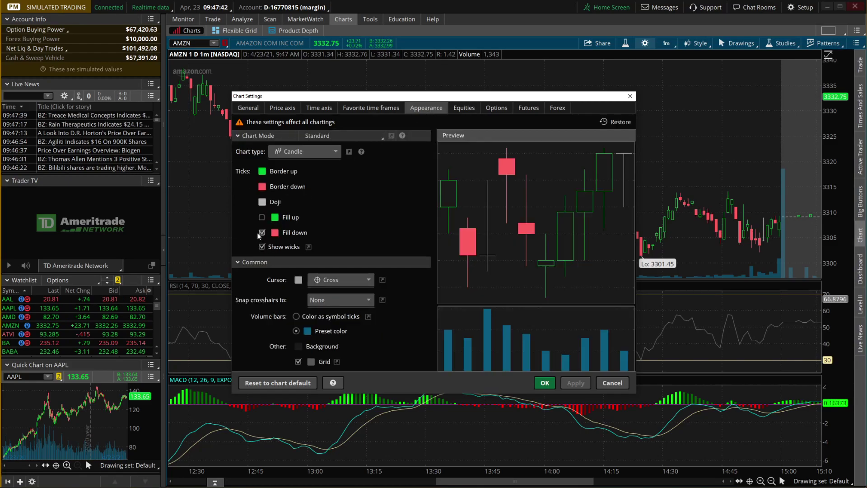
{"action": "left_click", "coordinate": [261, 217]}
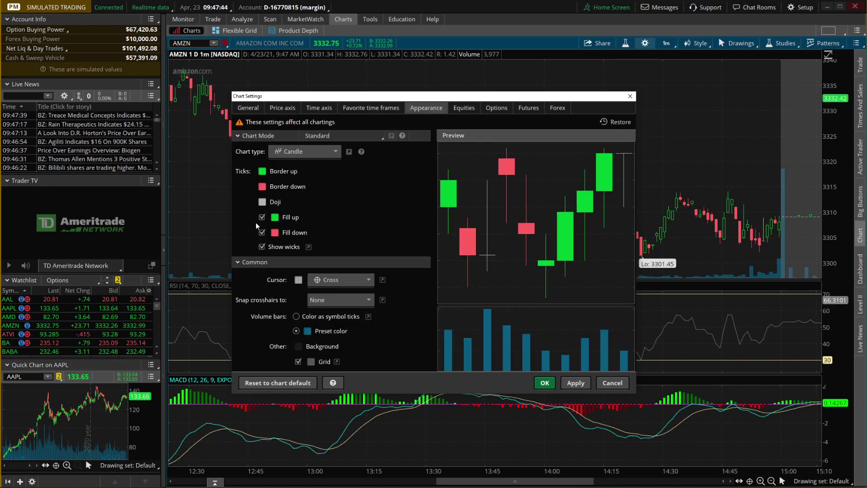
Pick the first dark swatch as chart background, color volume bars as symbol ticks, and accept the chart settings
{"action": "left_click", "coordinate": [301, 346]}
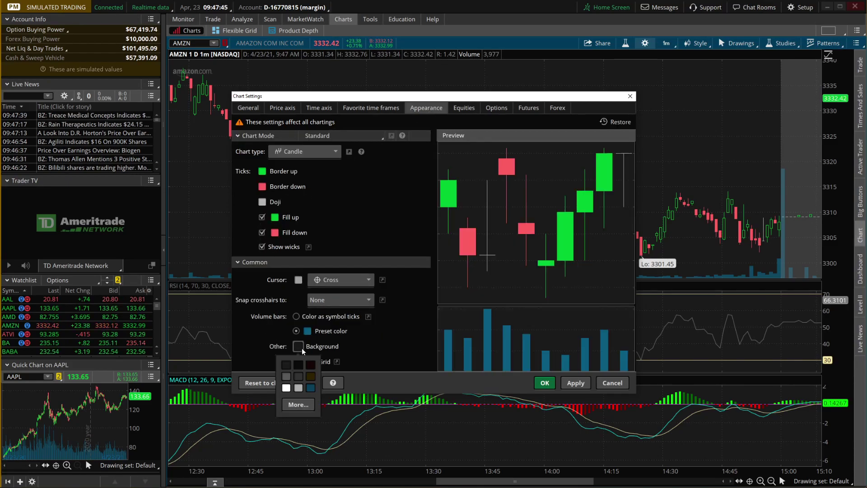
{"action": "left_click", "coordinate": [286, 366]}
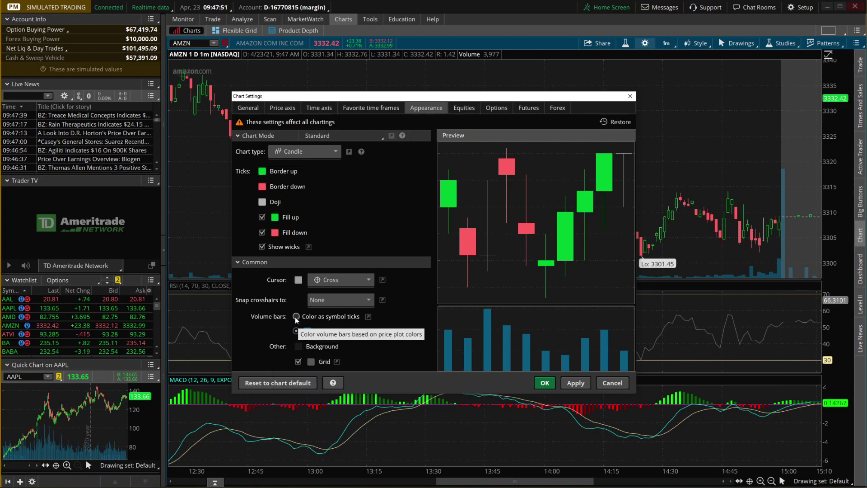
{"action": "left_click", "coordinate": [296, 316]}
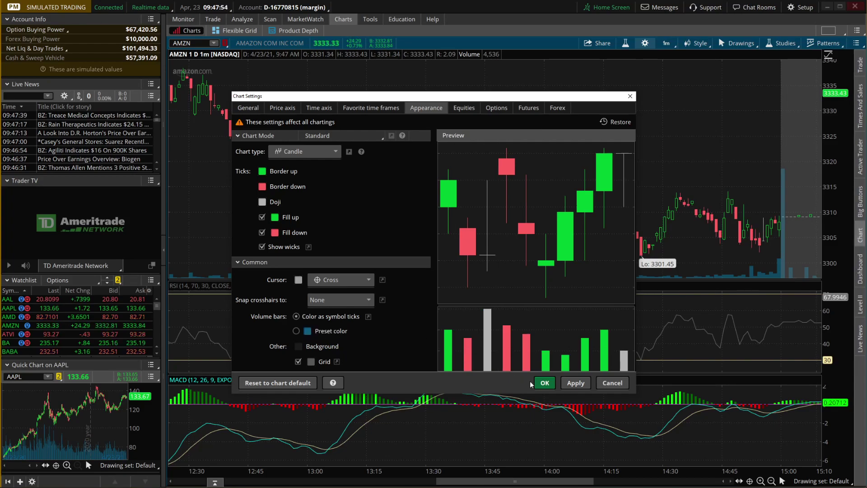
{"action": "left_click", "coordinate": [545, 383]}
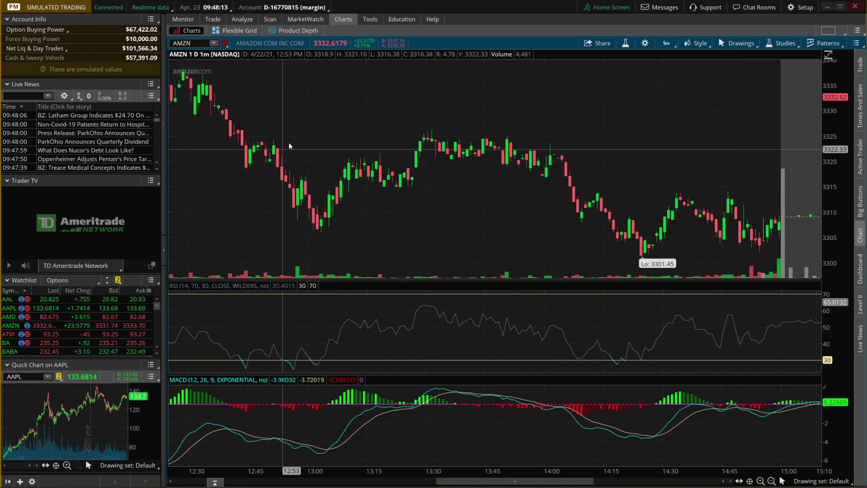
Examine AMZN's fundamentals, including company profile and yearly figures, and look at its risk profile graph
{"action": "mouse_move", "coordinate": [252, 22]}
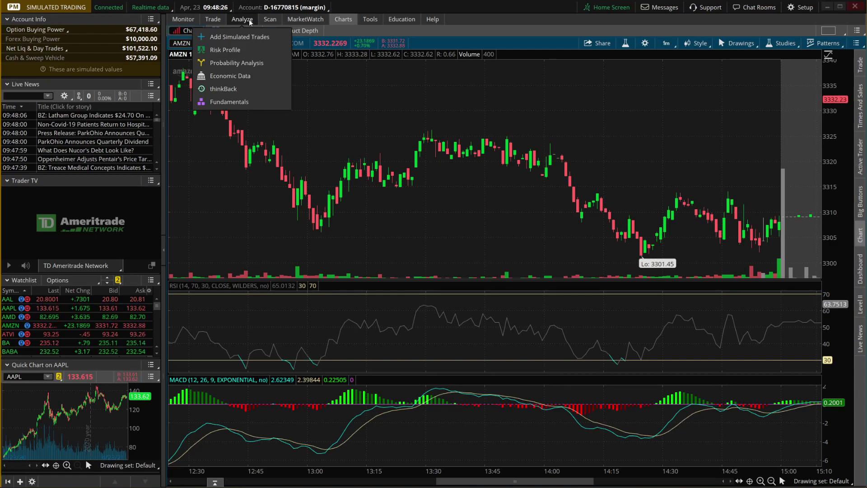
{"action": "left_click", "coordinate": [249, 19]}
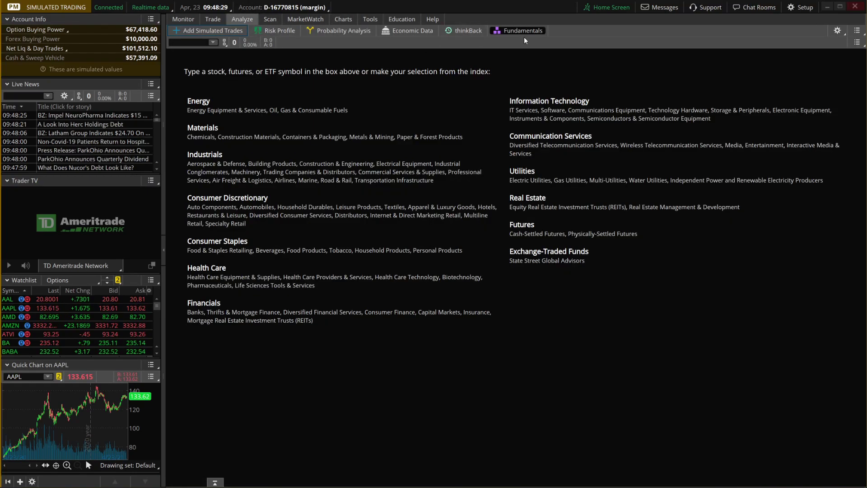
{"action": "left_click", "coordinate": [213, 42]}
{"action": "left_click", "coordinate": [215, 74]}
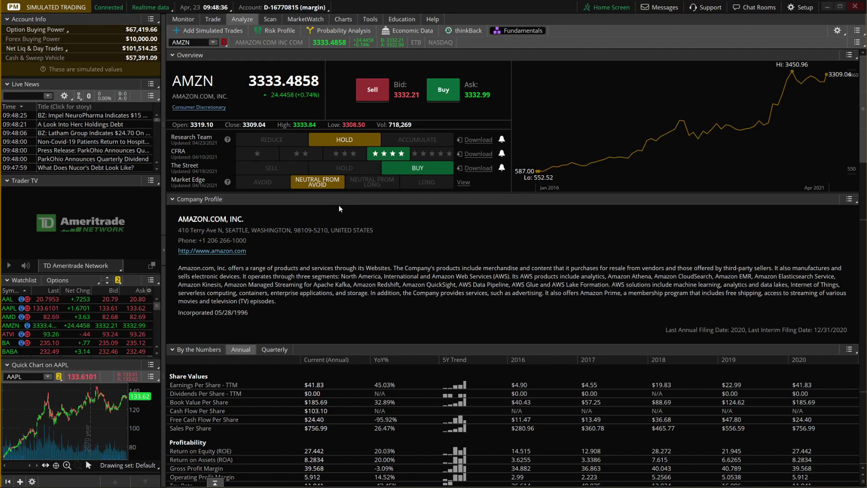
{"action": "scroll", "coordinate": [339, 205], "scroll_direction": "down", "scroll_amount": 5}
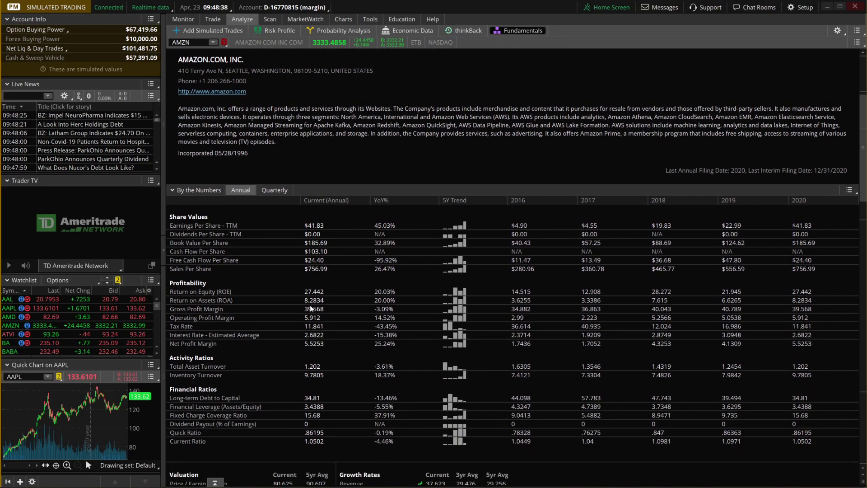
{"action": "scroll", "coordinate": [311, 309], "scroll_direction": "down", "scroll_amount": 1}
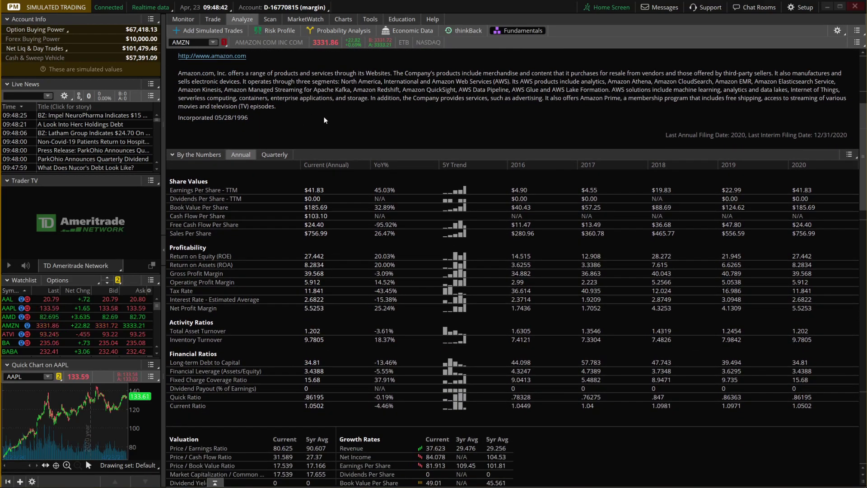
{"action": "left_click", "coordinate": [281, 31]}
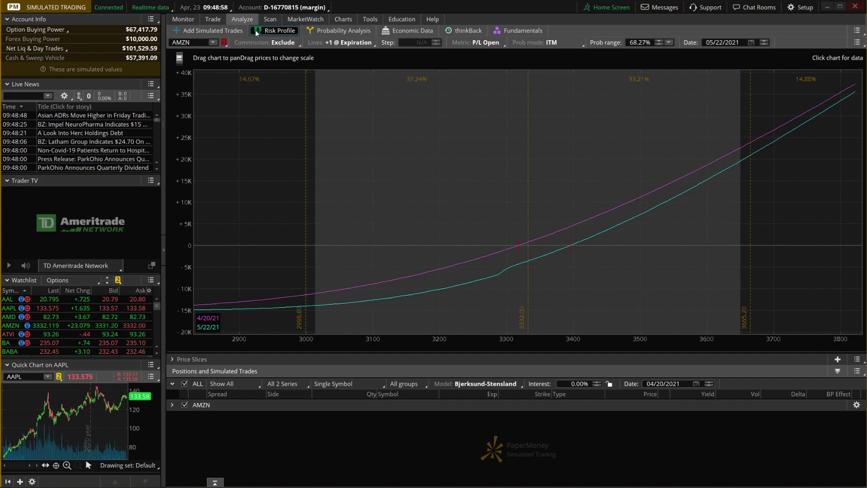
Look over the Stock Hacker scan page, the MarketWatch quotes and the alert book
{"action": "left_click", "coordinate": [269, 19]}
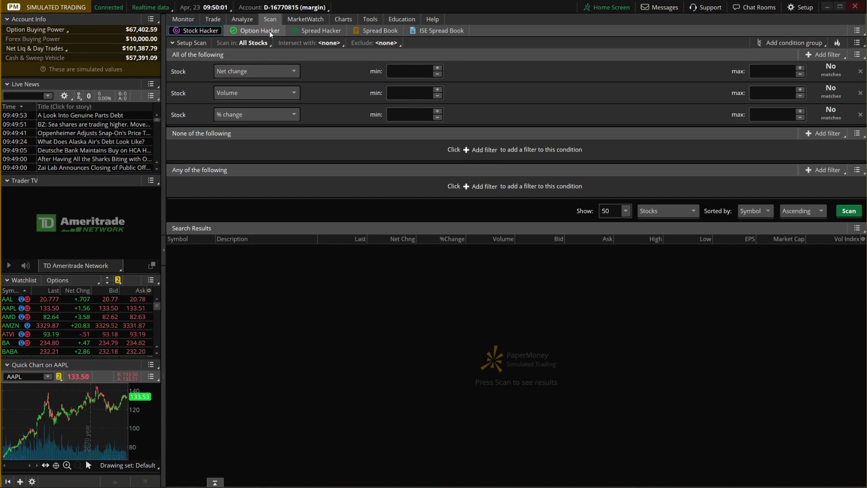
{"action": "left_click", "coordinate": [295, 18]}
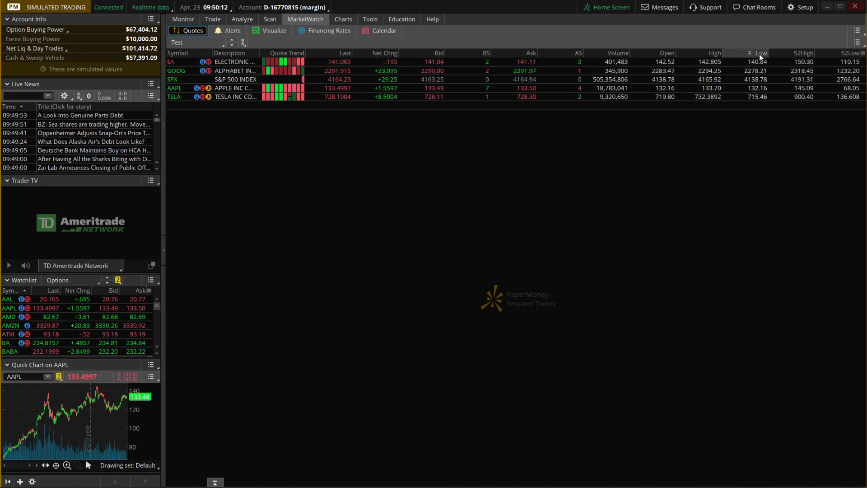
{"action": "left_click", "coordinate": [230, 30]}
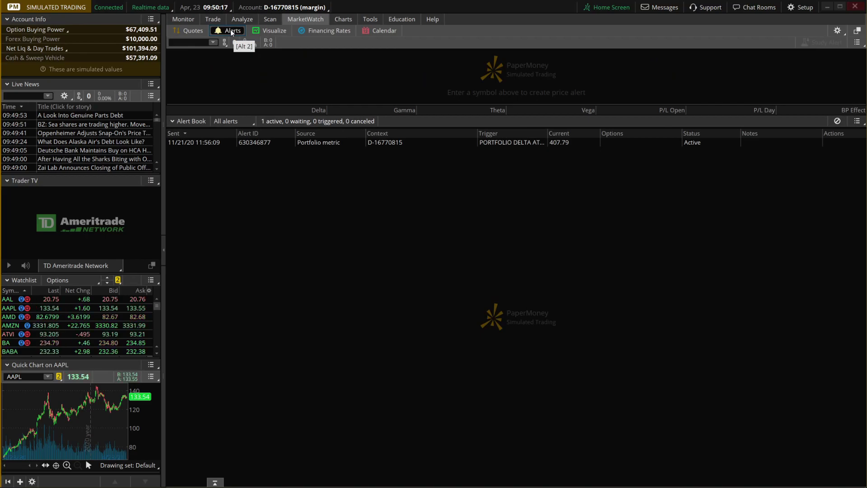
Look over the MarketWatch heat map, financing rates and calendar, then the Tools, Help and Education pages, and return to the AMZN chart
{"action": "left_click", "coordinate": [261, 31]}
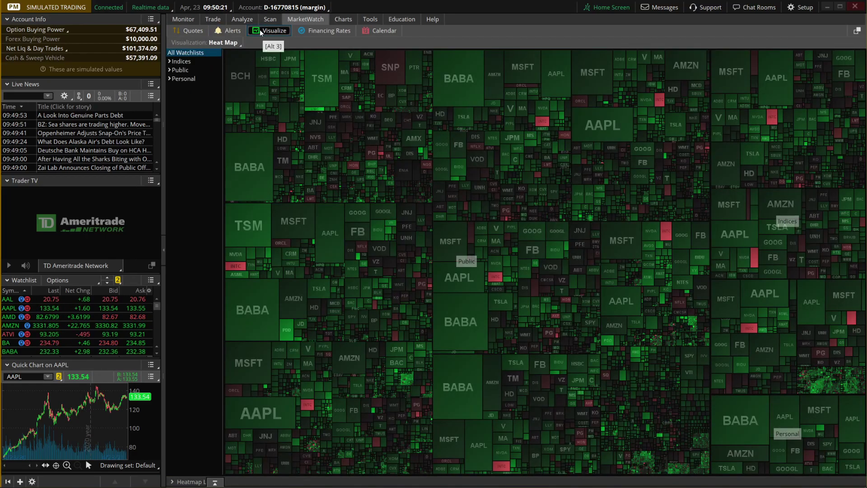
{"action": "left_click", "coordinate": [314, 30]}
{"action": "left_click", "coordinate": [371, 31]}
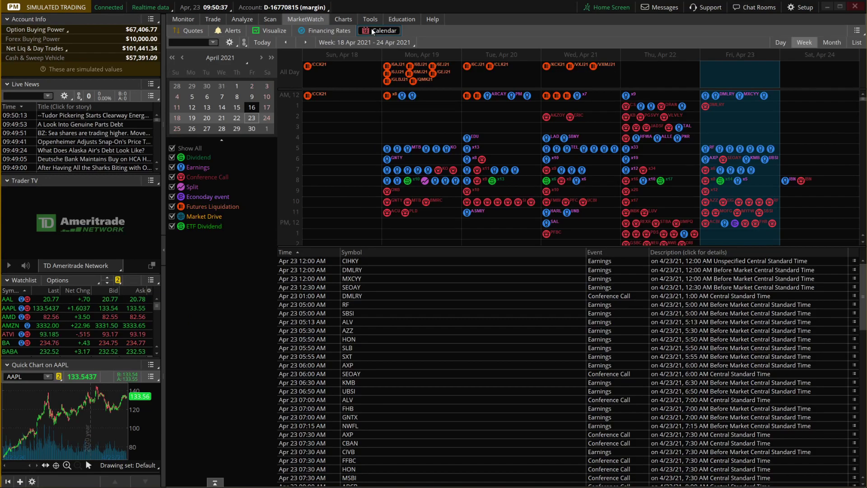
{"action": "left_click", "coordinate": [370, 20]}
{"action": "left_click", "coordinate": [430, 20]}
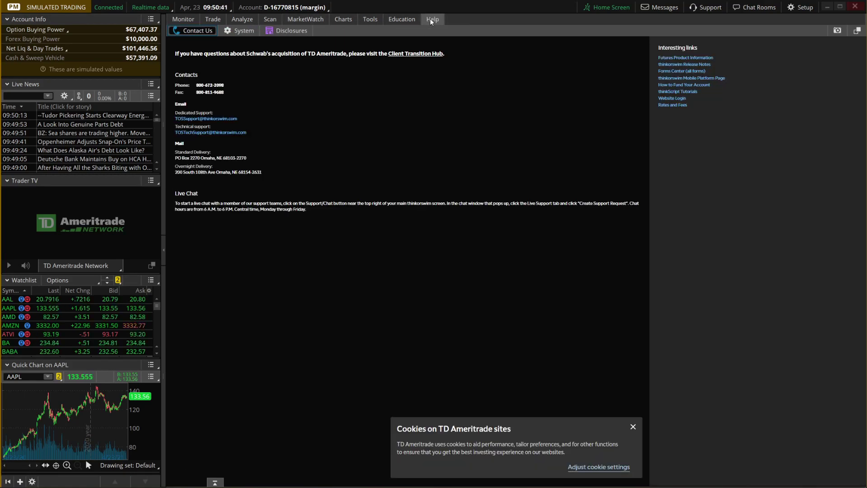
{"action": "left_click", "coordinate": [405, 18]}
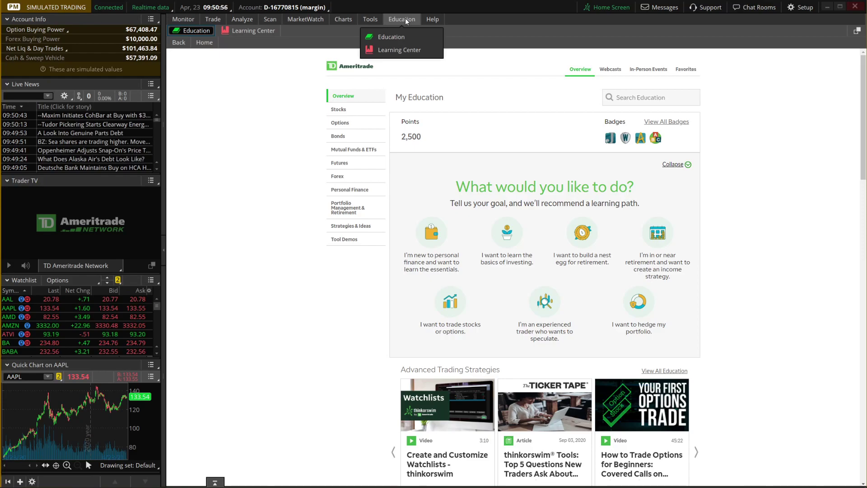
{"action": "left_click", "coordinate": [356, 20]}
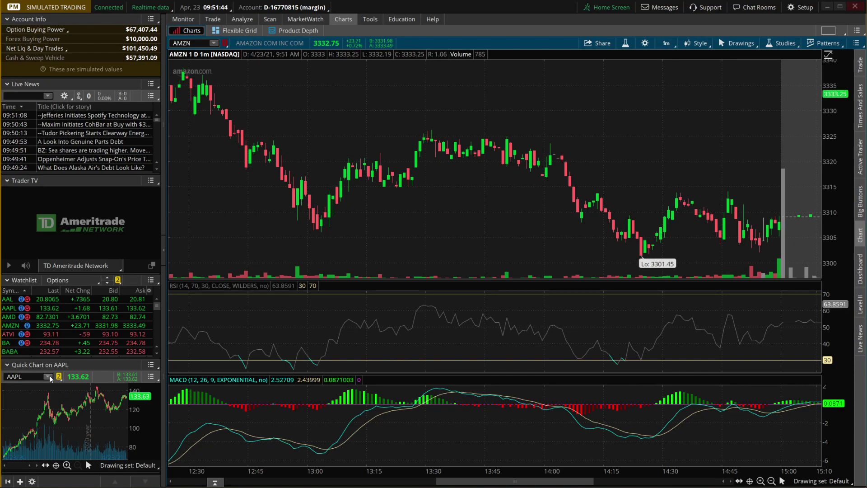
Delete the Trader TV and Quick Chart gadgets from the sidebar
{"action": "left_click", "coordinate": [153, 181]}
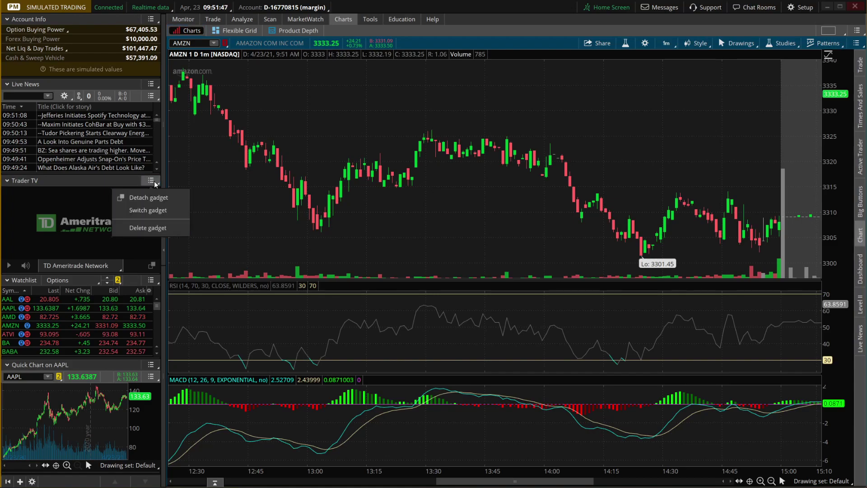
{"action": "left_click", "coordinate": [153, 226]}
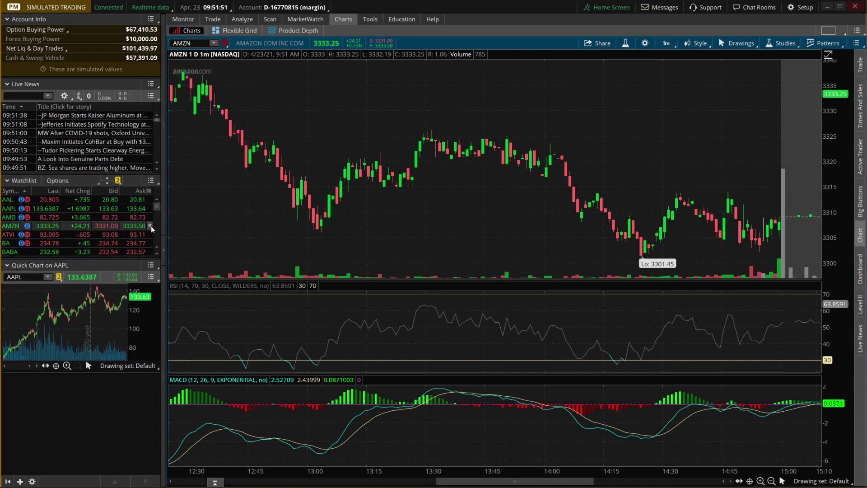
{"action": "left_click", "coordinate": [154, 267]}
{"action": "left_click", "coordinate": [152, 313]}
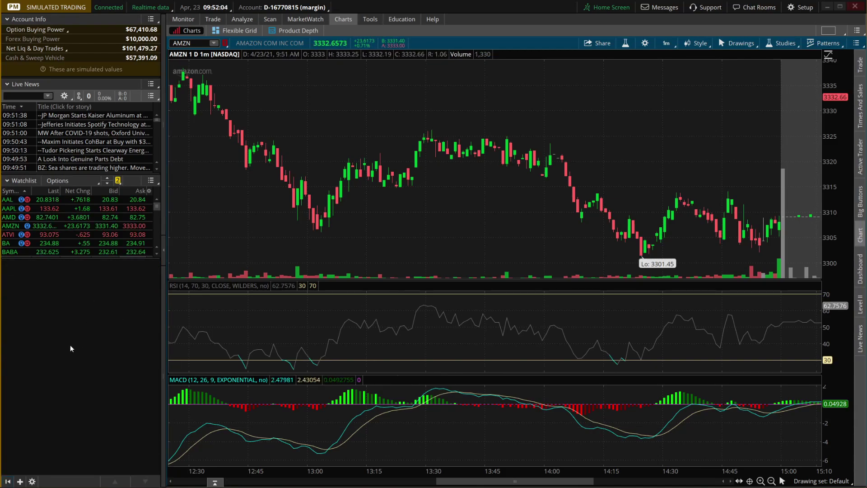
Add a second Watchlist gadget to the sidebar and create a new watchlist named STOCK in it
{"action": "left_click", "coordinate": [20, 481]}
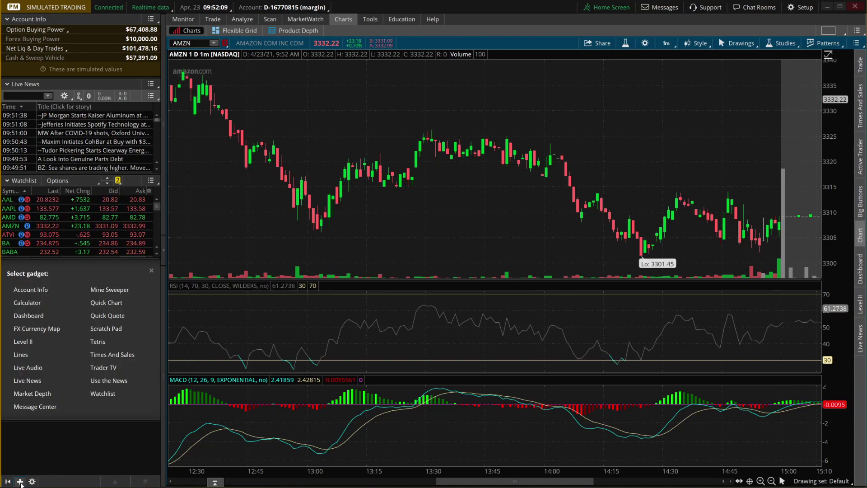
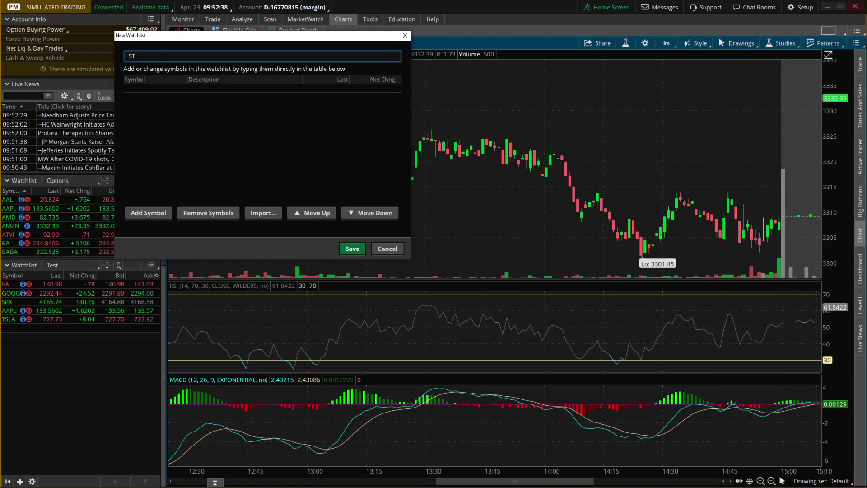
{"action": "type", "text": "OCK"}
{"action": "left_click", "coordinate": [360, 248]}
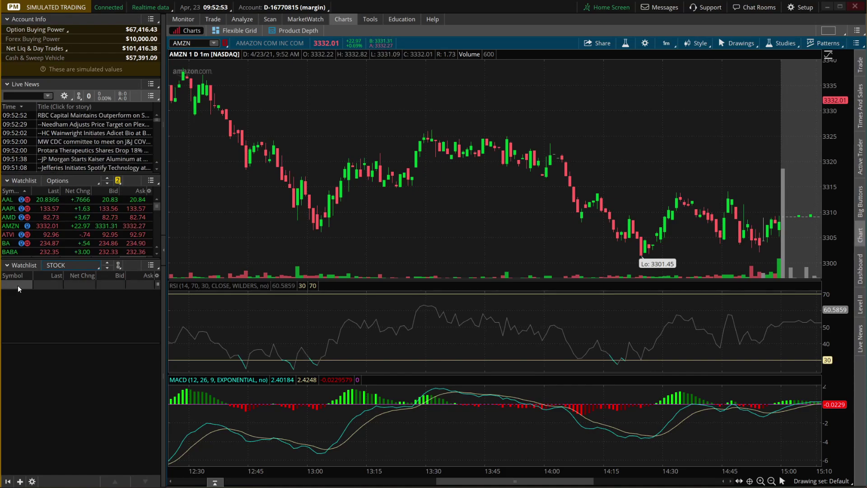
Add the symbols AAPL, NFLX and AMZN to the STOCK watchlist
{"action": "left_click", "coordinate": [17, 286]}
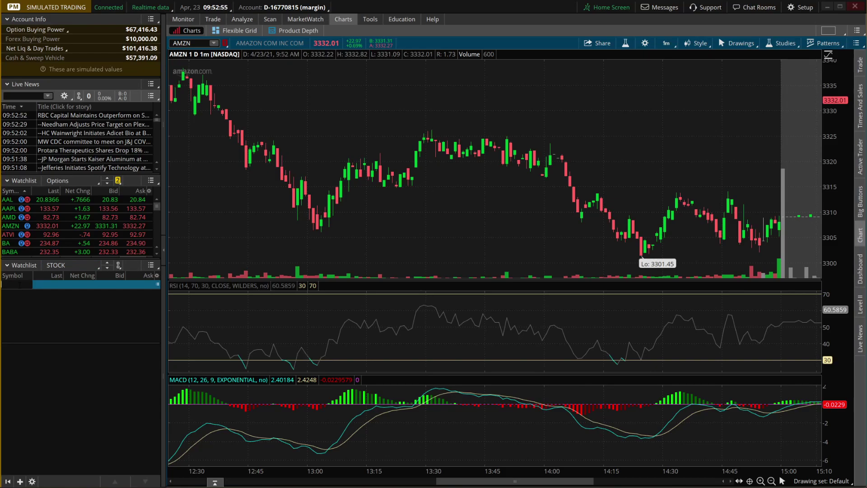
{"action": "type", "text": "AAPL"}
{"action": "key", "text": "Return"}
{"action": "type", "text": "NFLX"}
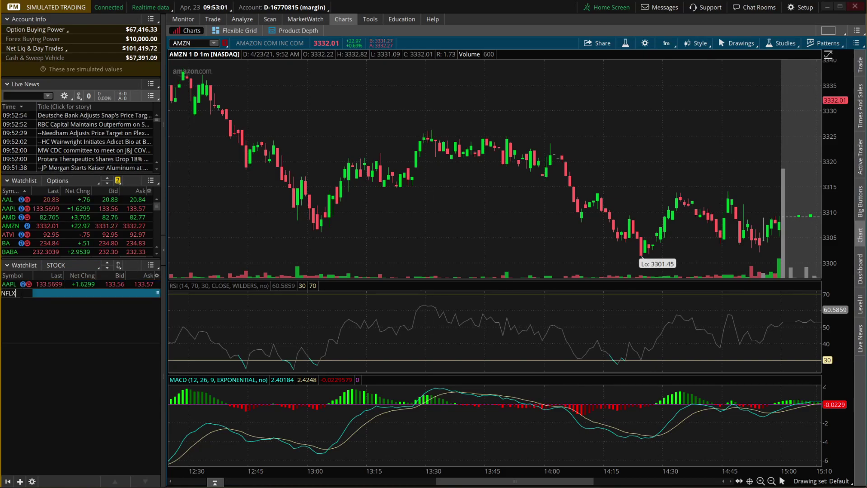
{"action": "key", "text": "Return"}
{"action": "type", "text": "AMZN"}
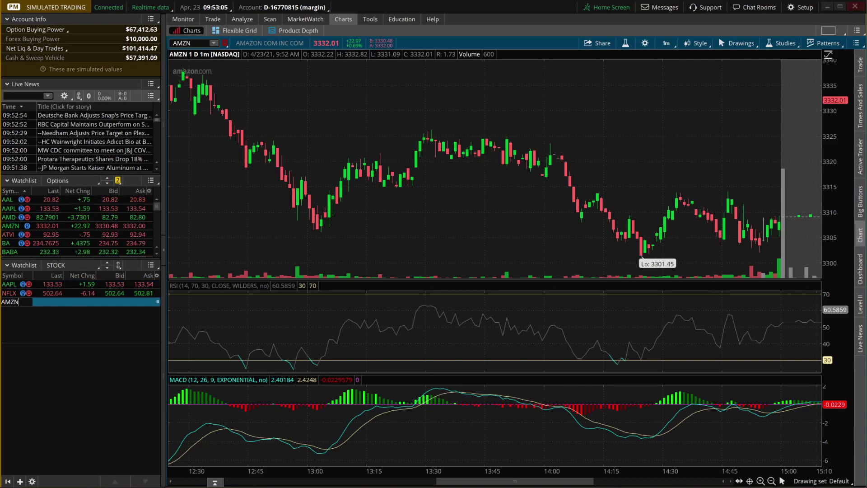
{"action": "key", "text": "Return"}
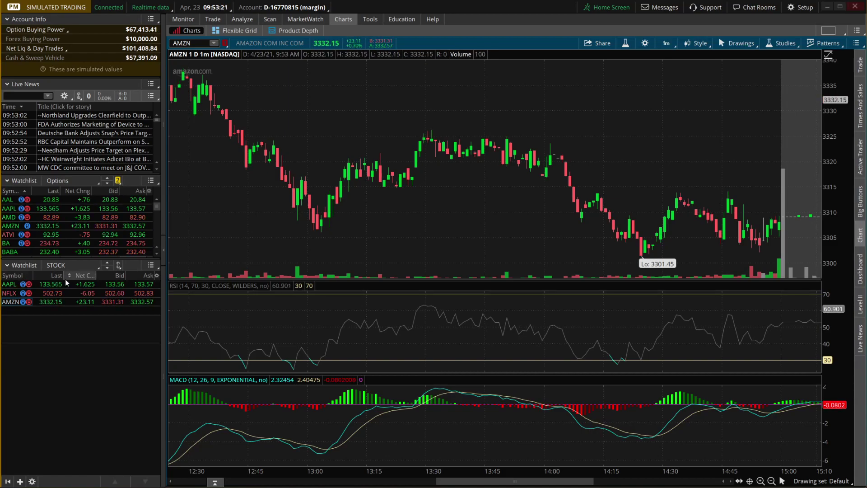
Customize the STOCK watchlist's columns by adding Volume after Ask
{"action": "left_click", "coordinate": [157, 275]}
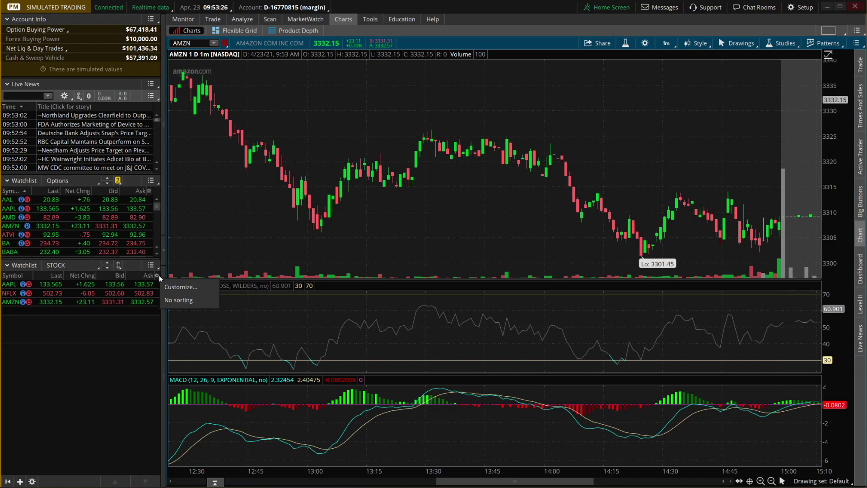
{"action": "left_click", "coordinate": [175, 287]}
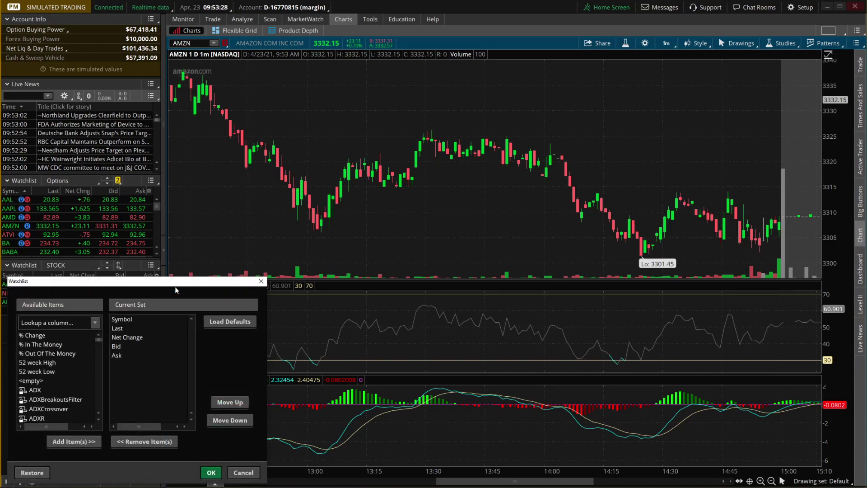
{"action": "type", "text": "volume"}
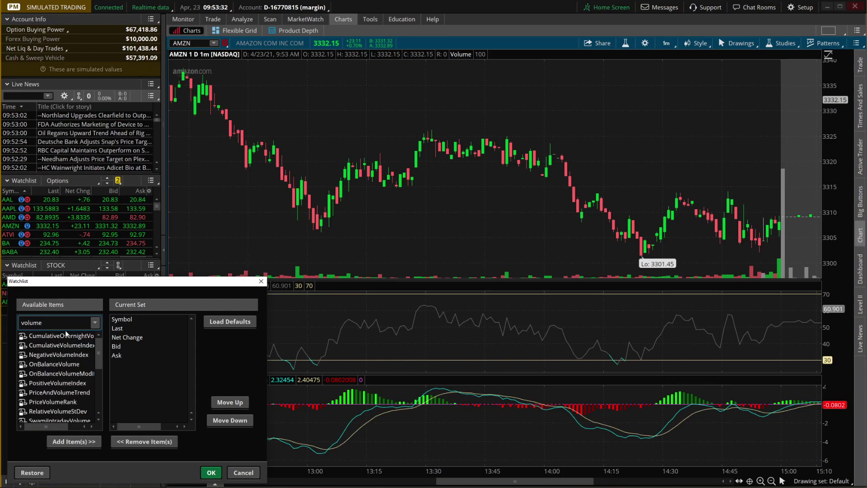
{"action": "scroll", "coordinate": [55, 352], "scroll_direction": "down", "scroll_amount": 3}
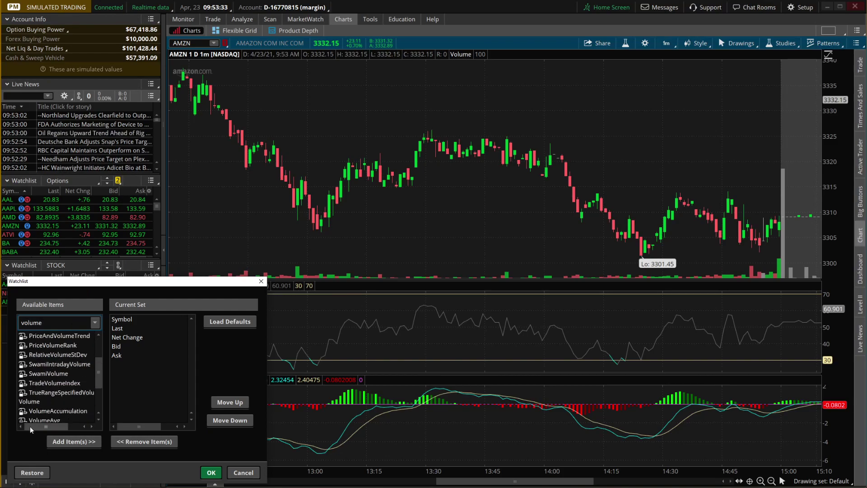
{"action": "left_click", "coordinate": [38, 401]}
{"action": "left_click", "coordinate": [67, 440]}
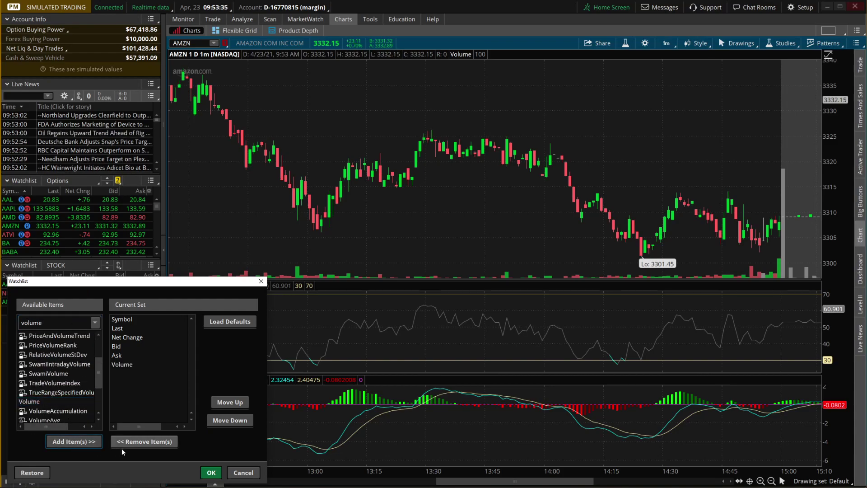
{"action": "left_click", "coordinate": [210, 471]}
Widen the sidebar and the STOCK watchlist's Volume column, and make the Options watchlist taller to show more symbols
{"action": "left_click_drag", "start_coordinate": [163, 451], "coordinate": [221, 451]}
{"action": "left_click_drag", "start_coordinate": [185, 275], "coordinate": [173, 276]}
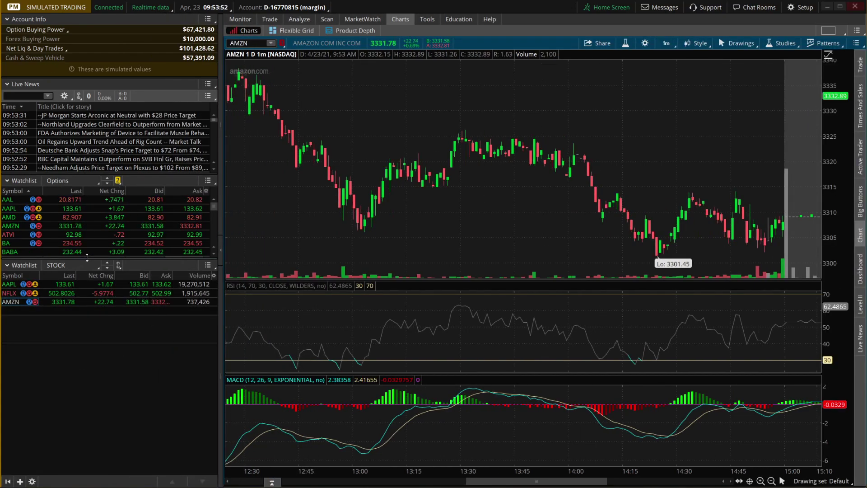
{"action": "left_click_drag", "start_coordinate": [85, 258], "coordinate": [79, 425]}
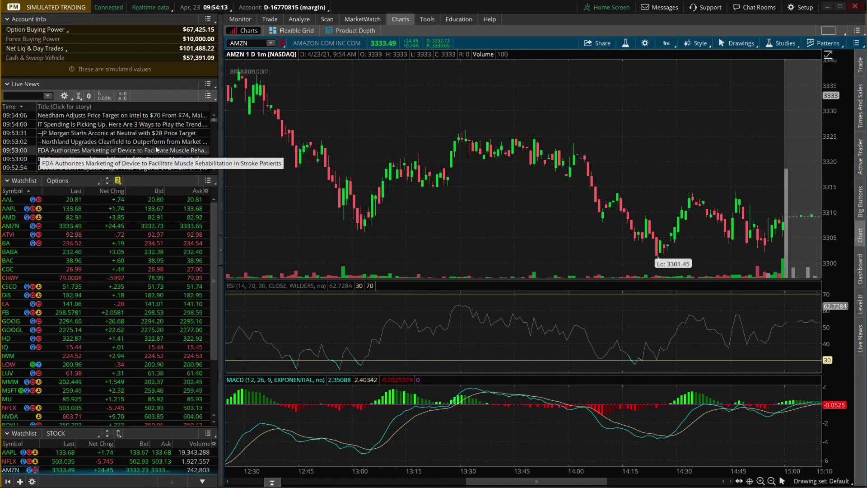
Set the symbol link of the Live News gadget and both the Options and STOCK watchlists to Red, matching the chart
{"action": "left_click", "coordinate": [79, 96]}
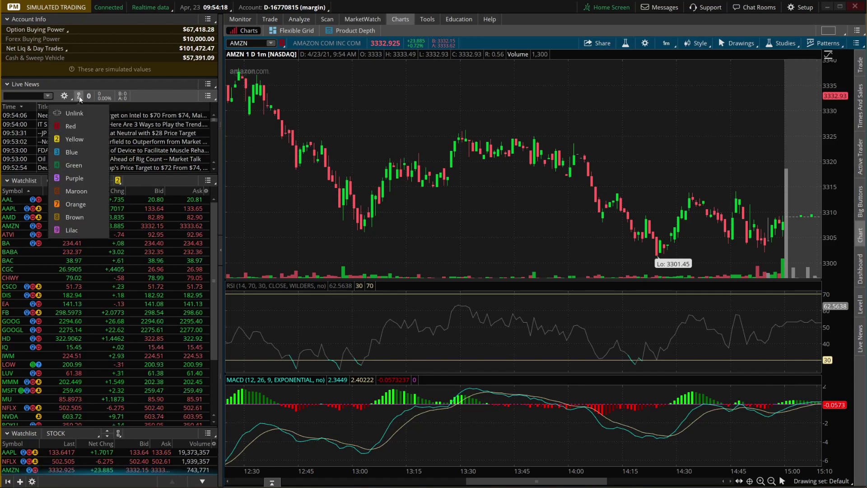
{"action": "left_click", "coordinate": [83, 126]}
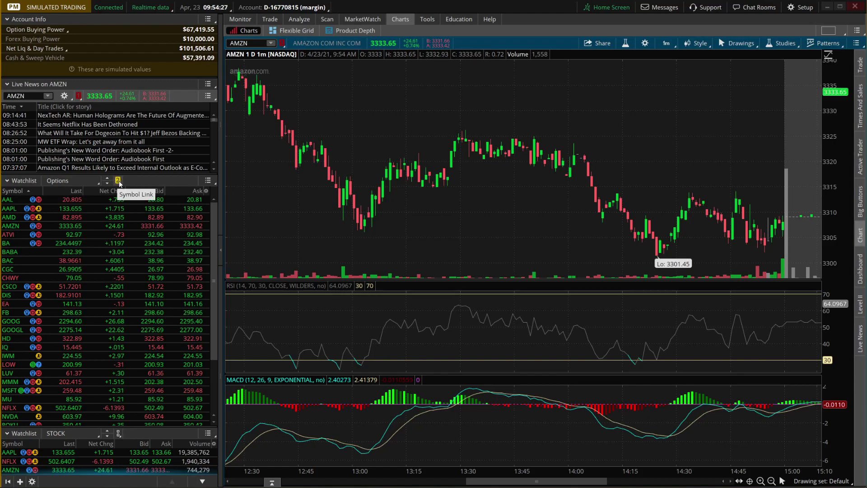
{"action": "left_click", "coordinate": [118, 180]}
{"action": "left_click", "coordinate": [115, 207]}
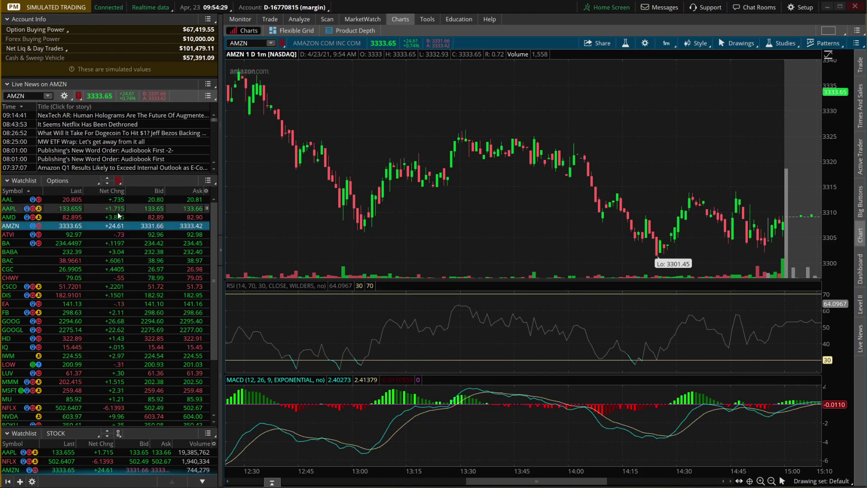
{"action": "left_click", "coordinate": [119, 433]}
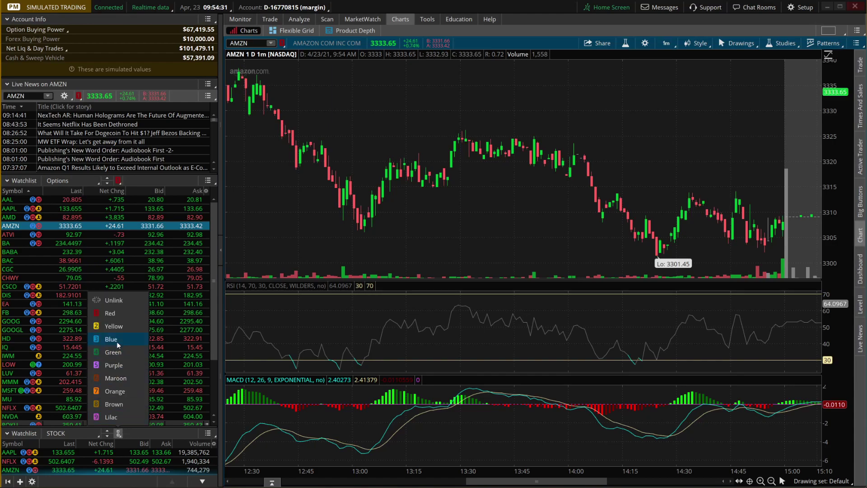
{"action": "left_click", "coordinate": [114, 316]}
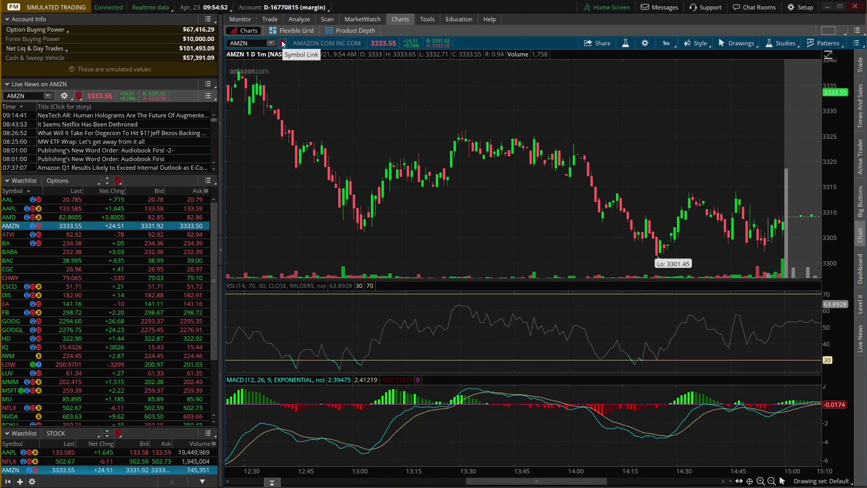
Go through AAL, AAPL and AMD in the Options watchlist to view each symbol's linked chart and news
{"action": "left_click", "coordinate": [12, 200]}
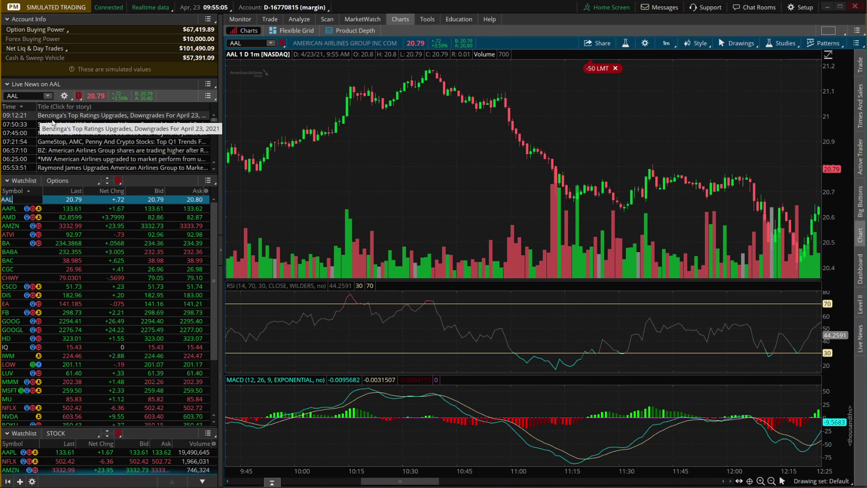
{"action": "left_click", "coordinate": [16, 208]}
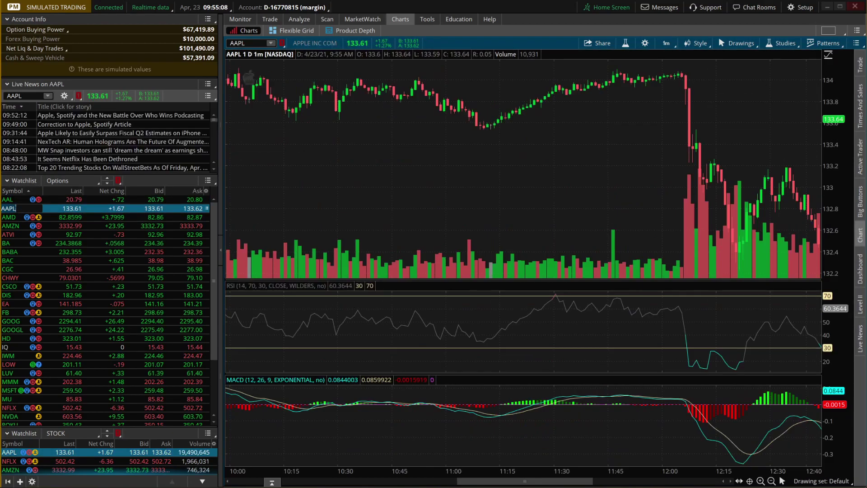
{"action": "key", "text": "Down"}
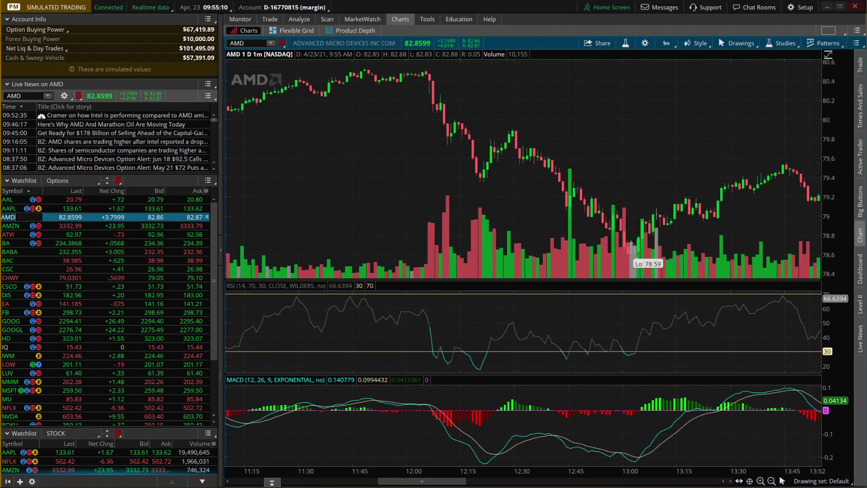
{"action": "left_click", "coordinate": [13, 216]}
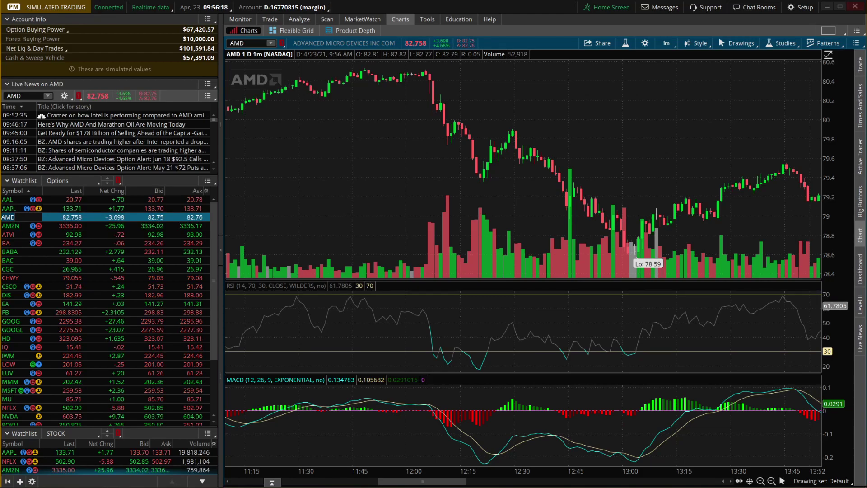